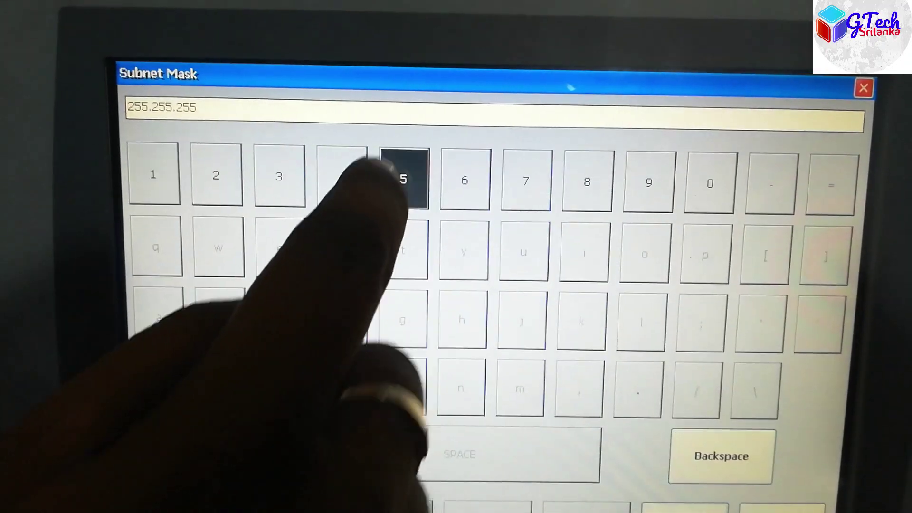
Complete the subnet mask as 255.255.255.0 and confirm it.
click(635, 392)
click(706, 185)
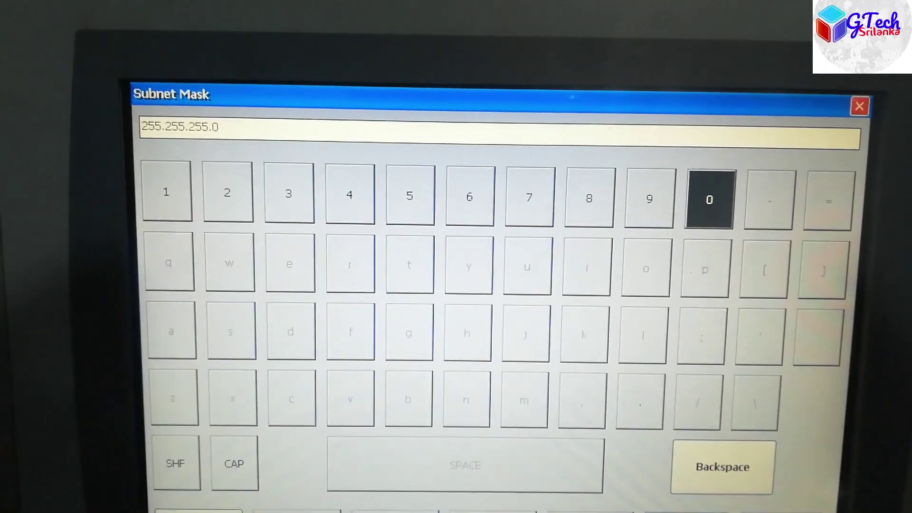
click(475, 461)
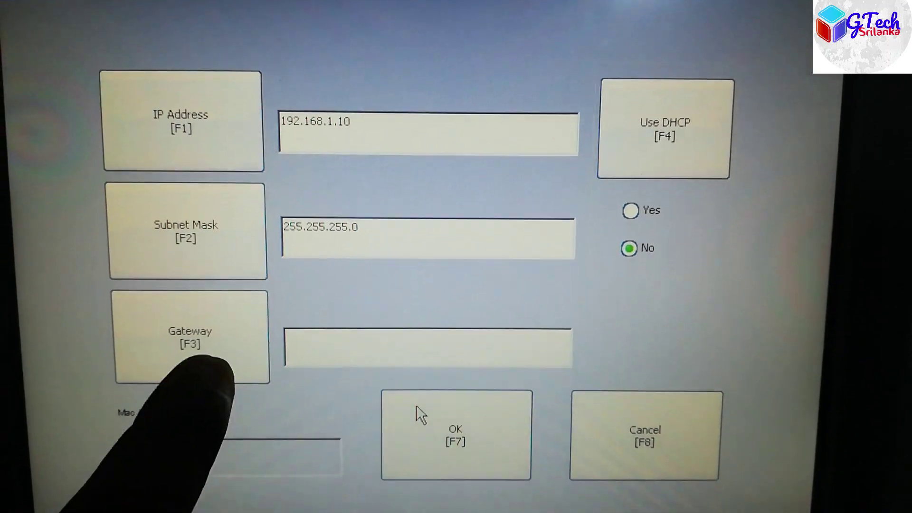
Set the gateway address to 192.168.1.1.
click(191, 338)
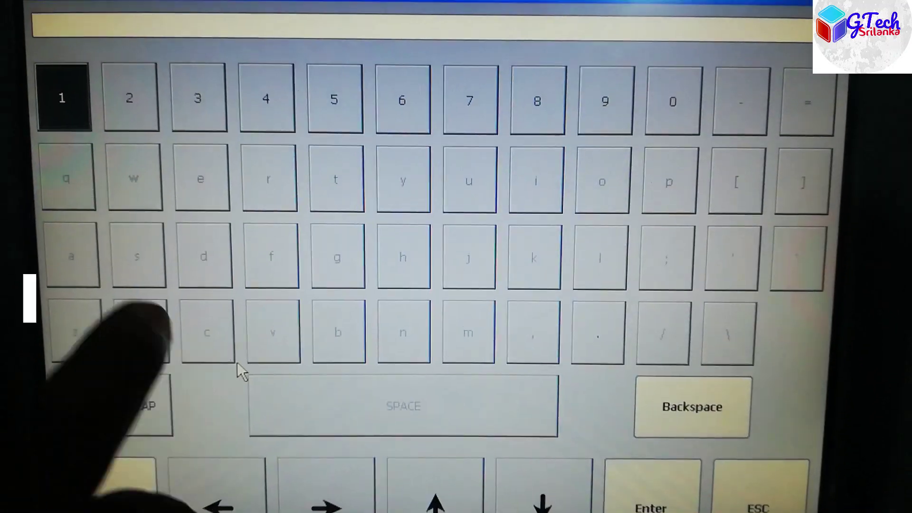
click(128, 190)
click(620, 198)
click(194, 200)
click(617, 409)
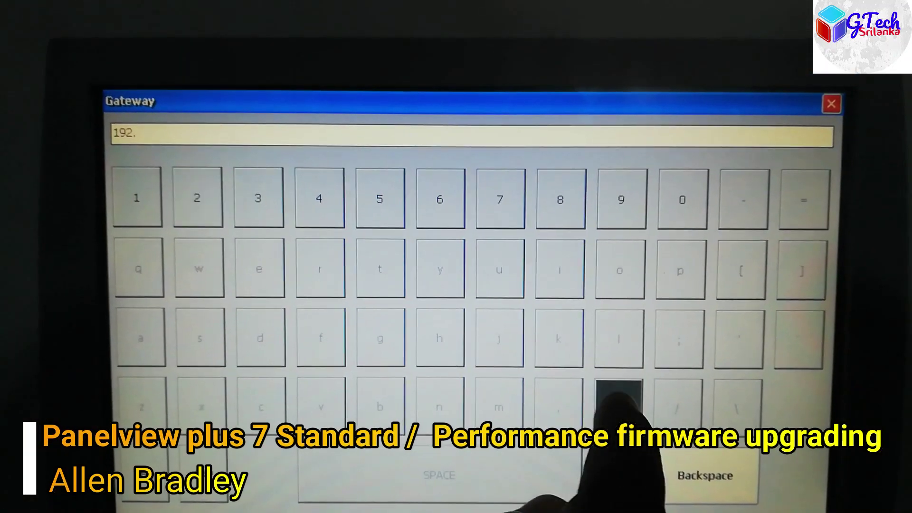
click(133, 200)
click(437, 199)
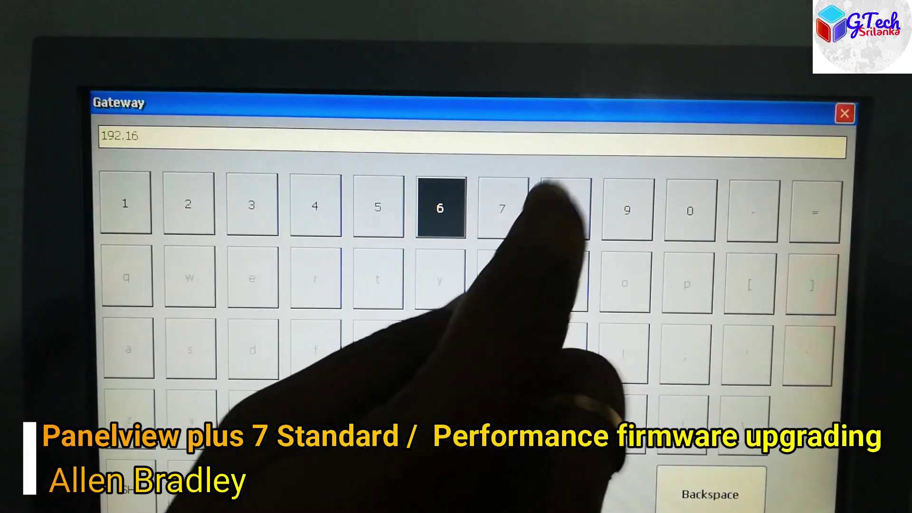
click(567, 208)
click(617, 408)
click(126, 202)
click(635, 428)
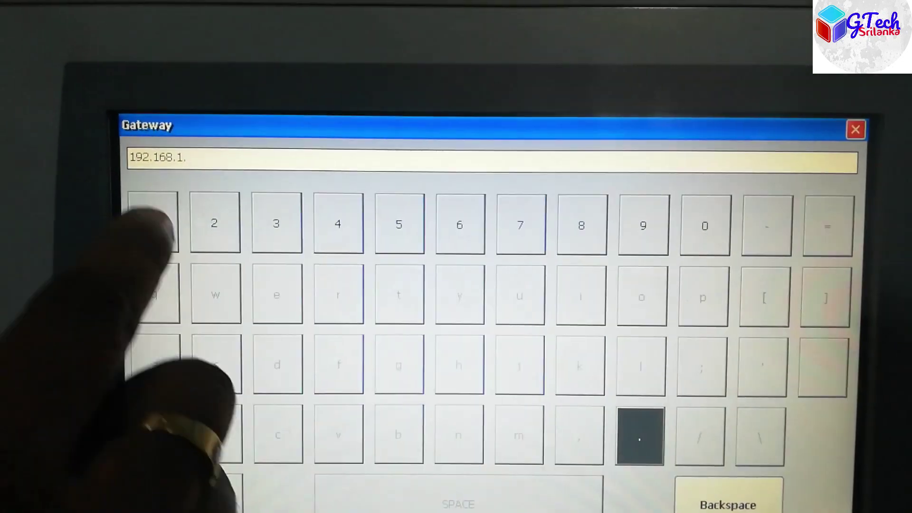
click(145, 214)
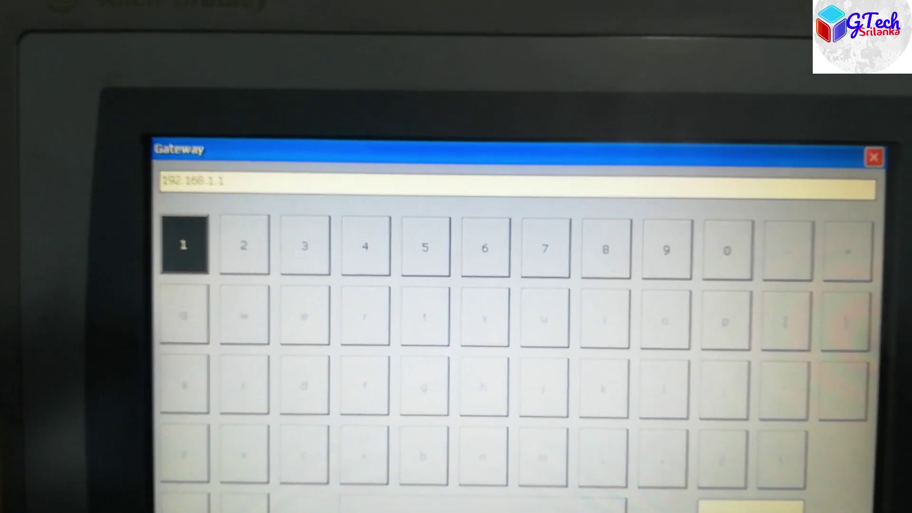
click(748, 501)
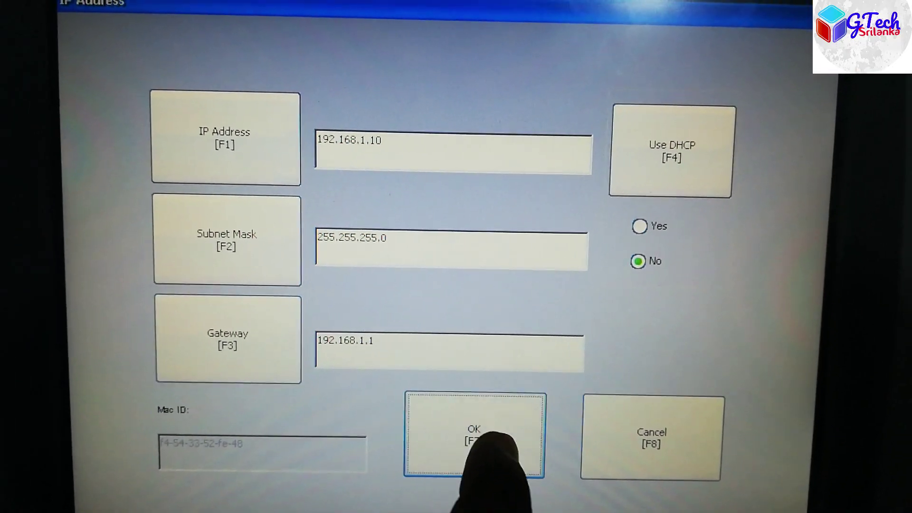
Apply the IP address settings, then close the terminal settings screens and exit FactoryTalk View ME Station.
click(480, 432)
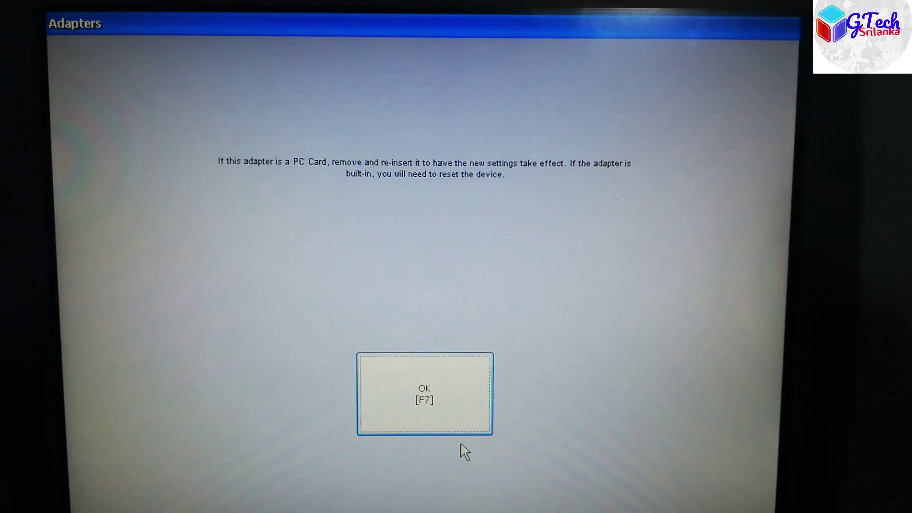
click(427, 423)
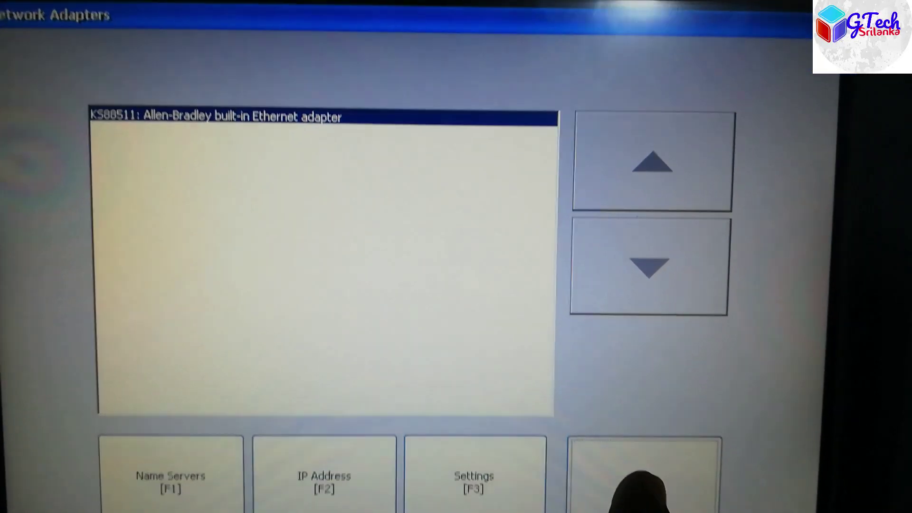
click(641, 480)
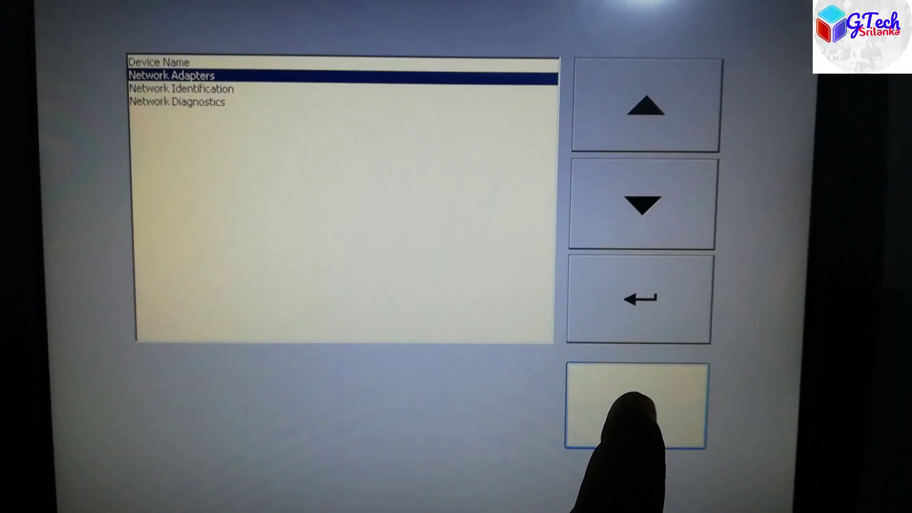
click(627, 418)
click(621, 428)
click(617, 430)
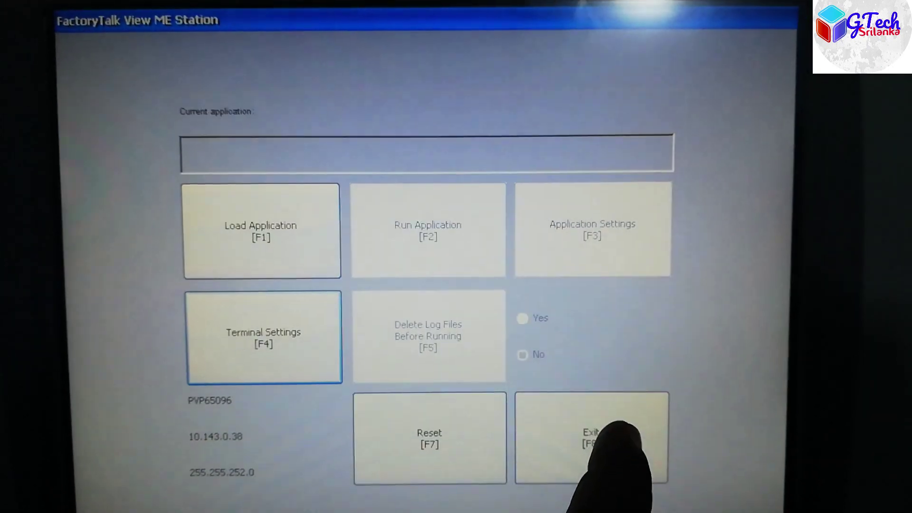
click(593, 443)
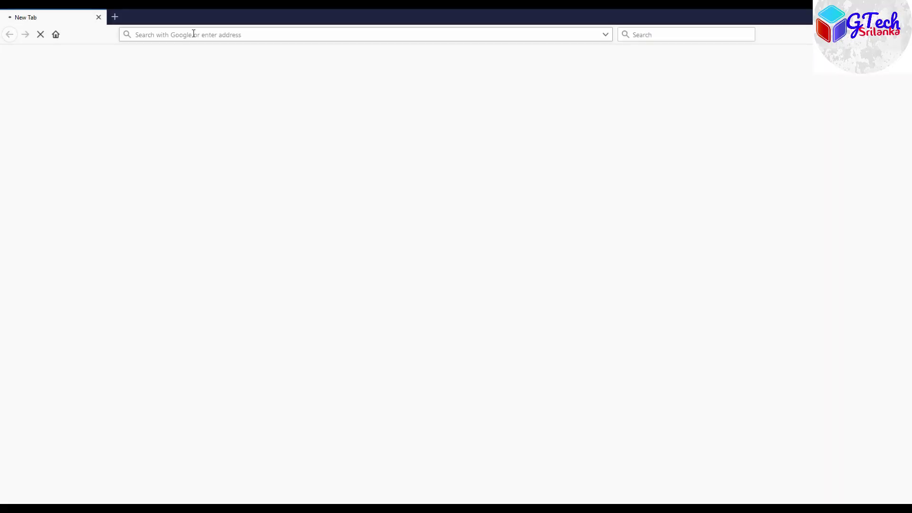
Switch to the web browser, load ab.rockwellautomation.com and go to its Drivers & Firmware downloads.
click(193, 34)
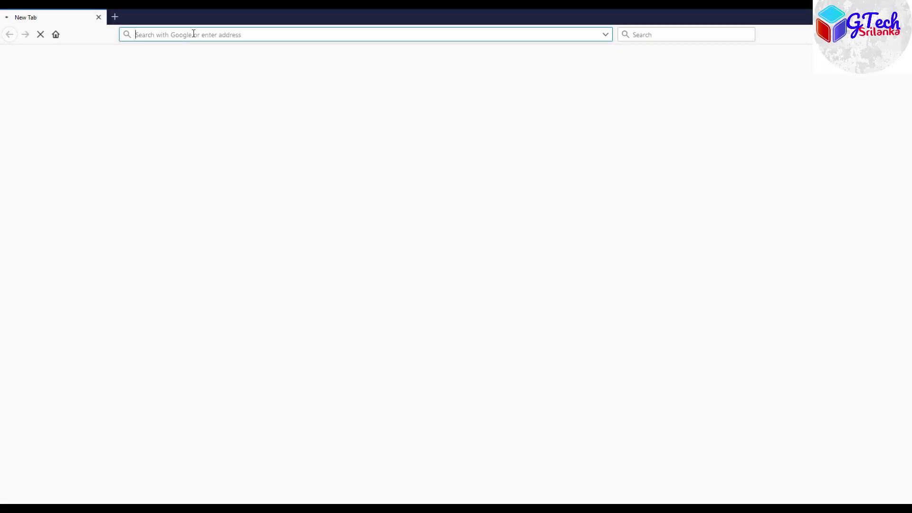
text(ab.rockwellautomation.com)
key(Return)
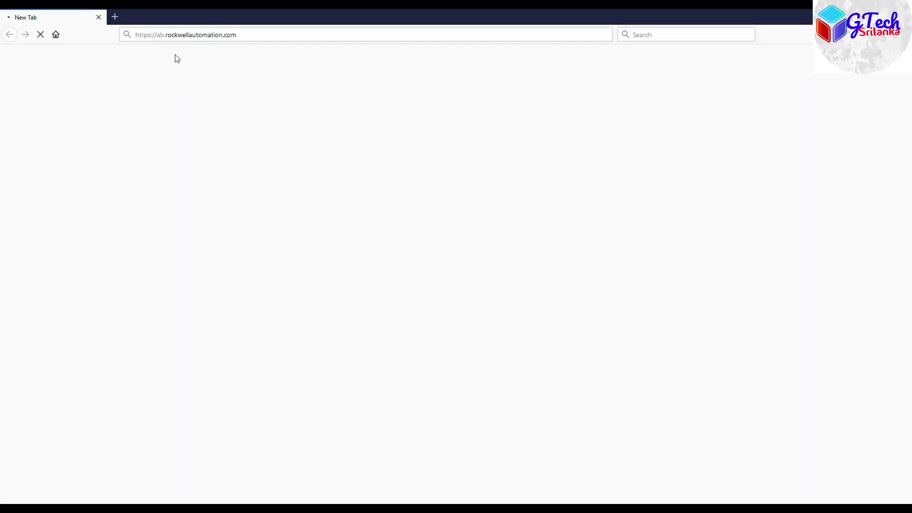
drag(252, 36, 111, 41)
click(197, 34)
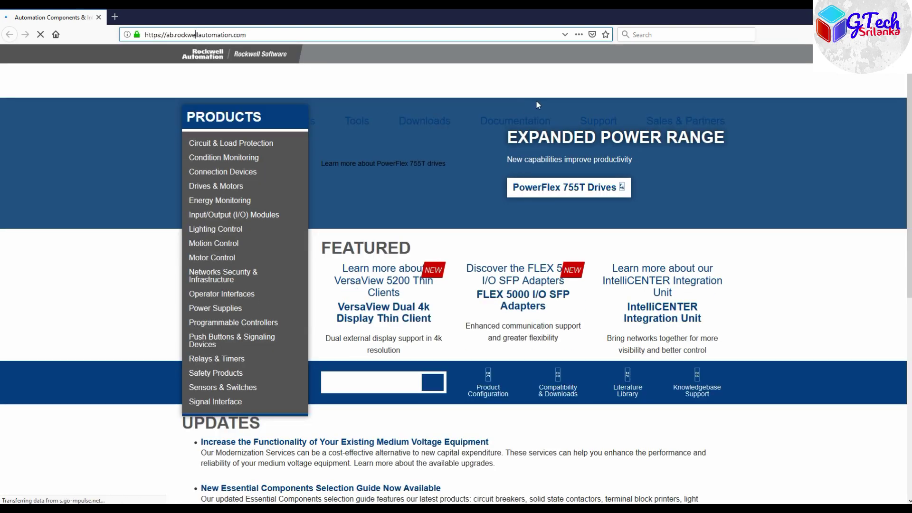
mouse_move(507, 91)
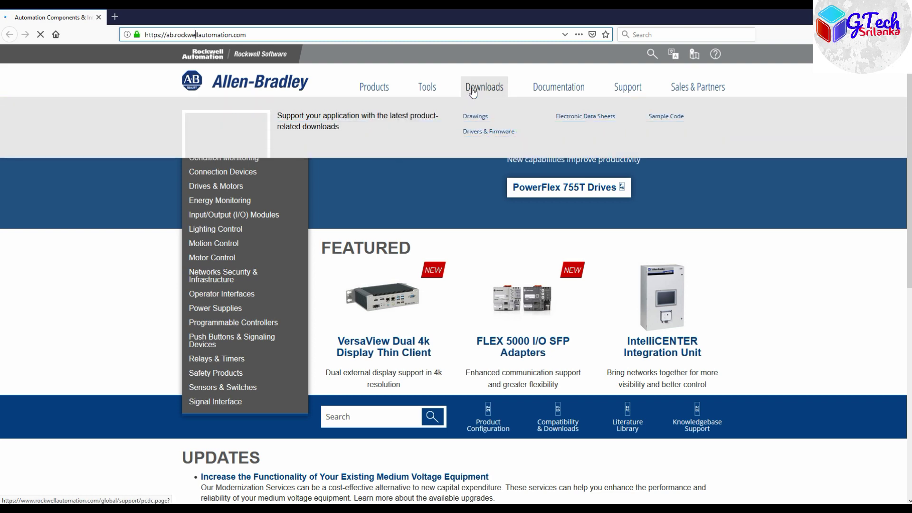
click(480, 131)
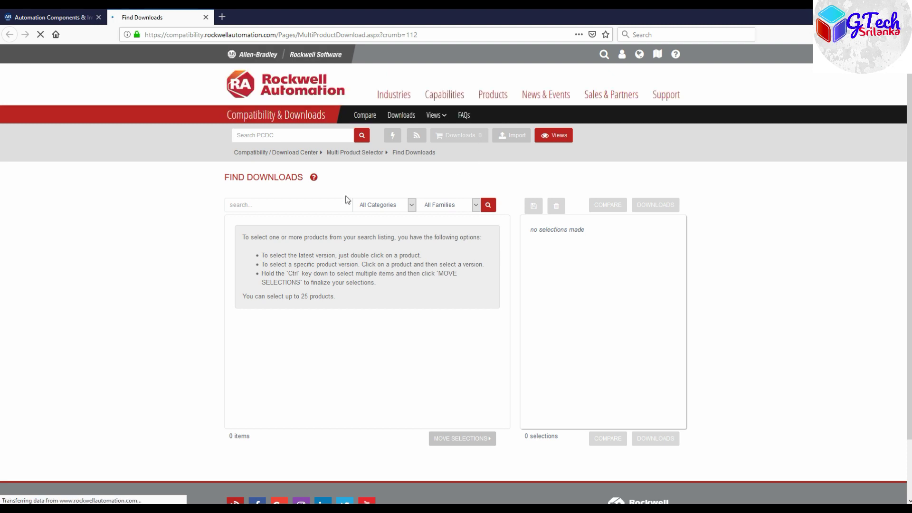
Search the downloads for 2711P-t10 and select PanelView Plus 7 Performance version 10.00-20181112.
click(271, 203)
text(2711P-t10)
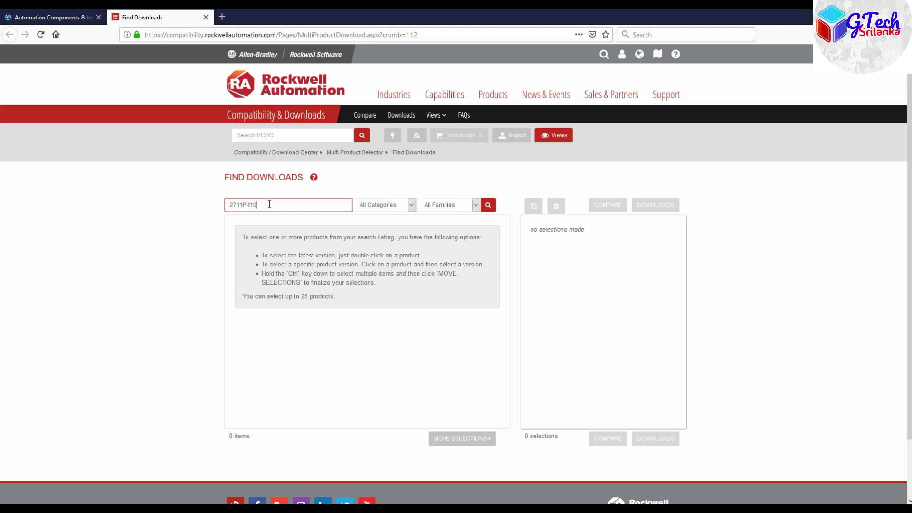
key(Return)
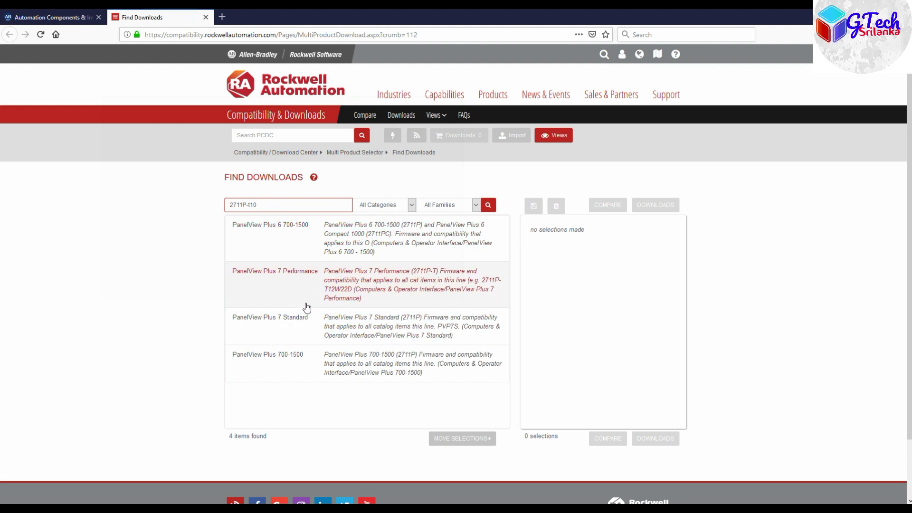
click(400, 284)
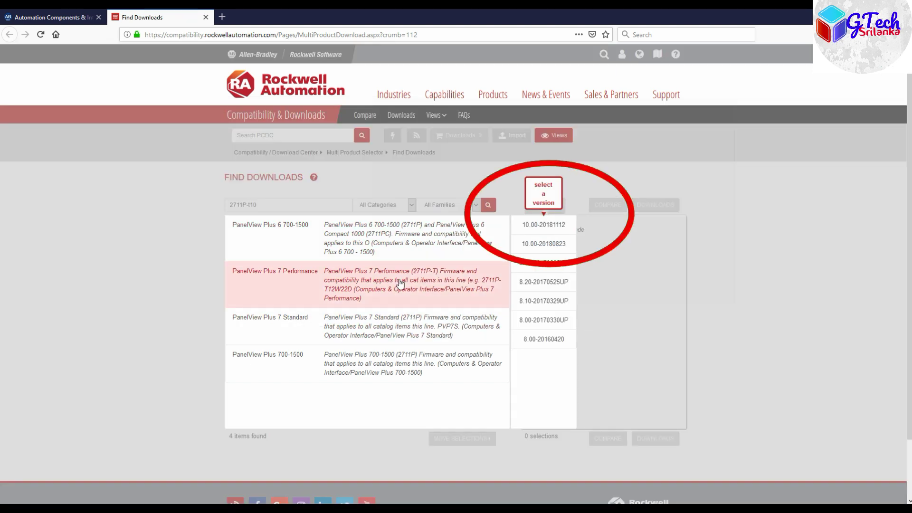
click(547, 225)
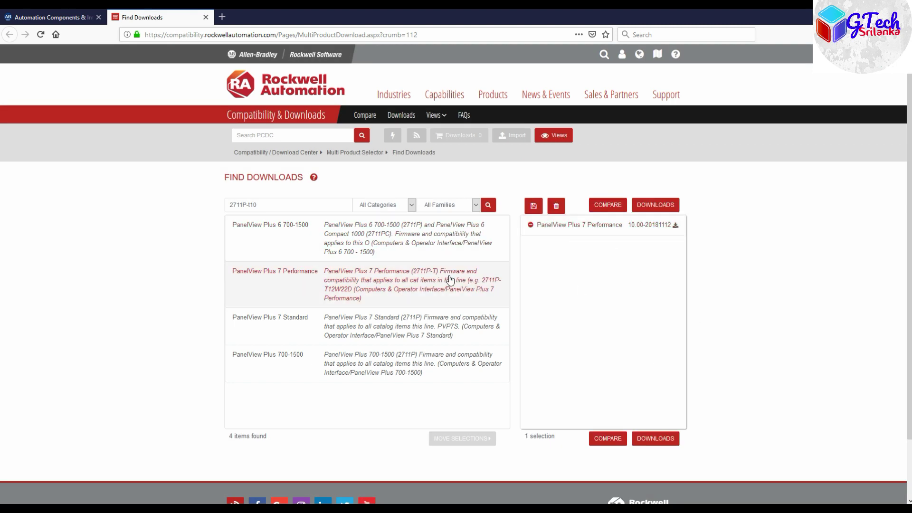
Add only the firmware of the selected PanelView Plus 7 Performance to the download cart and start its download.
click(664, 440)
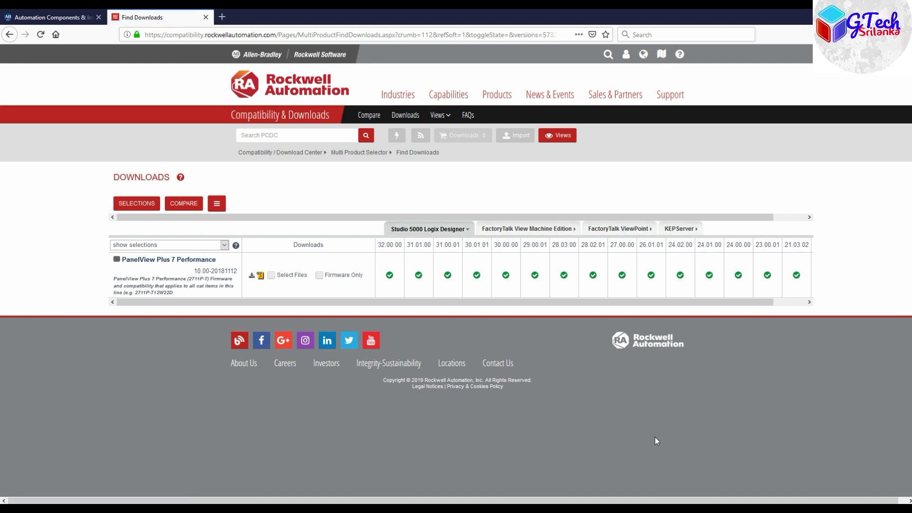
click(319, 276)
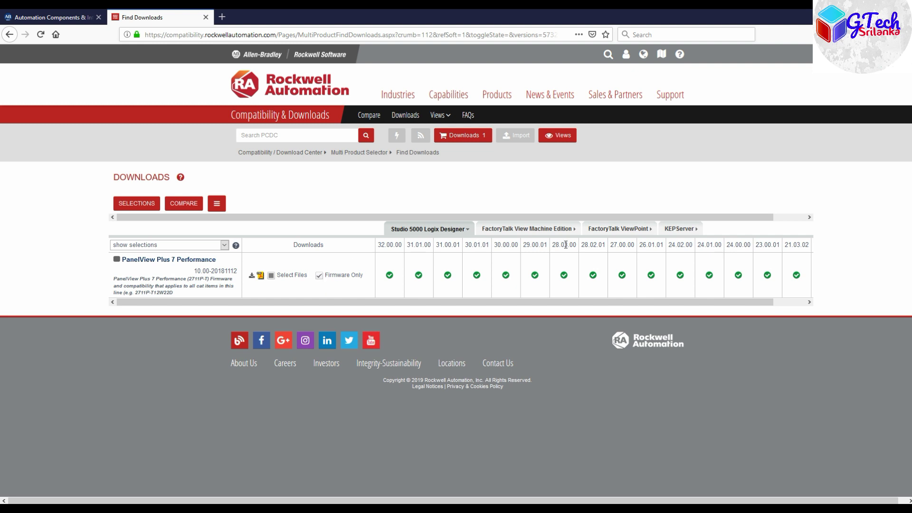
click(465, 137)
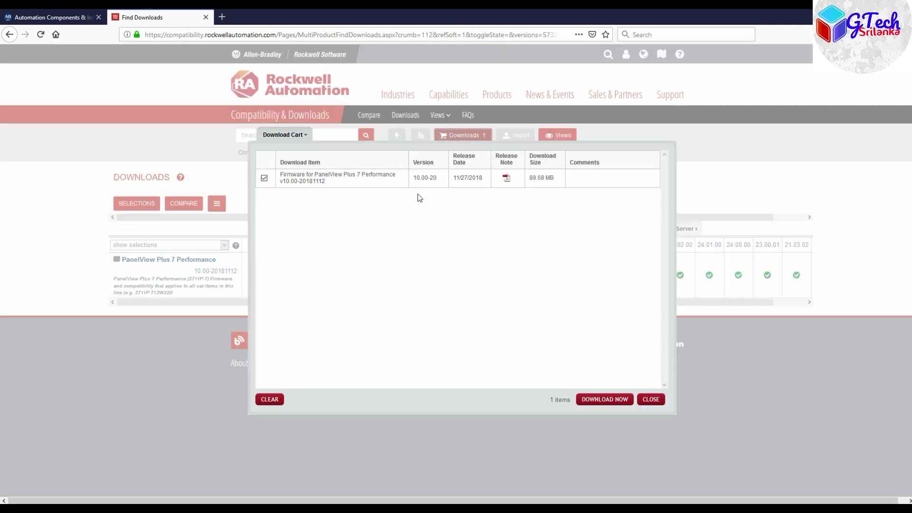
click(610, 401)
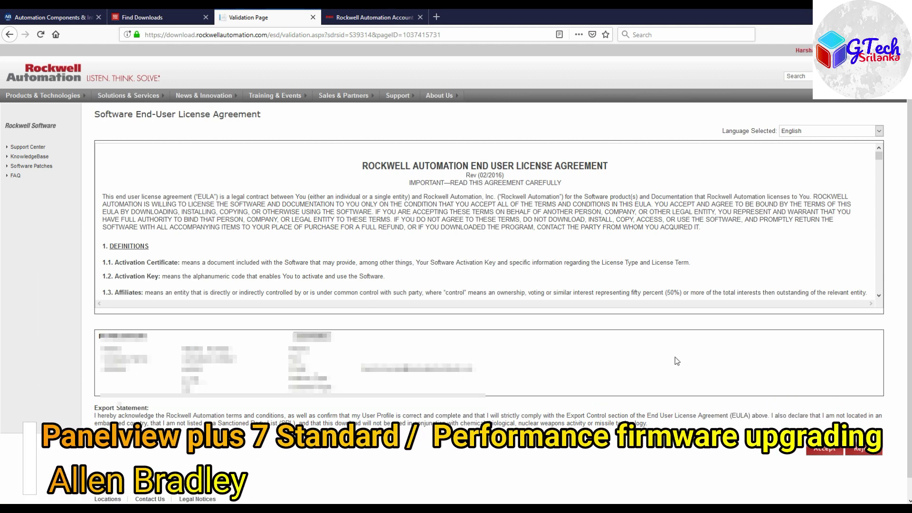
Accept the end-user license agreement, and save and run the download manager for a managed download.
click(833, 452)
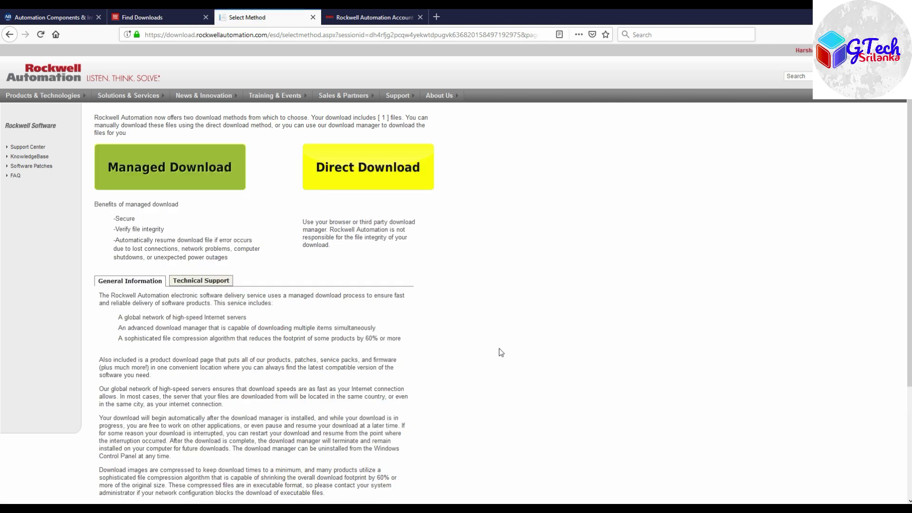
click(194, 177)
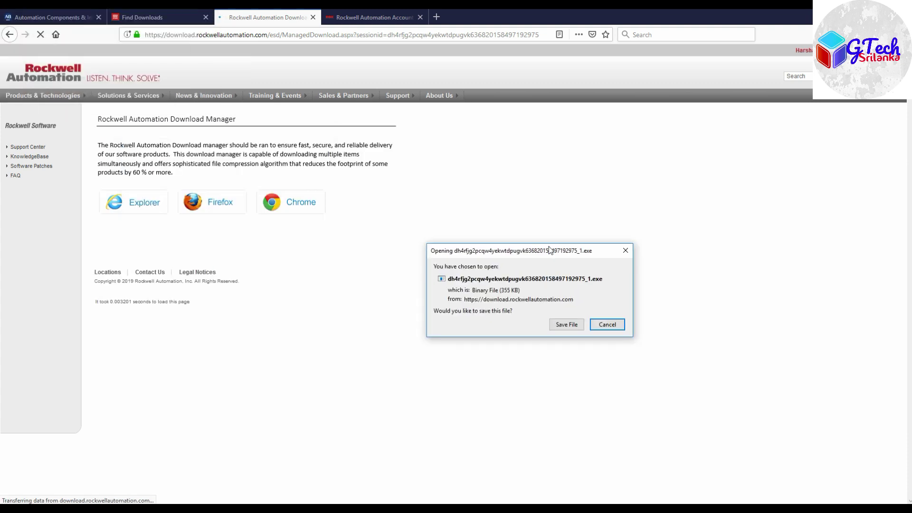
click(570, 326)
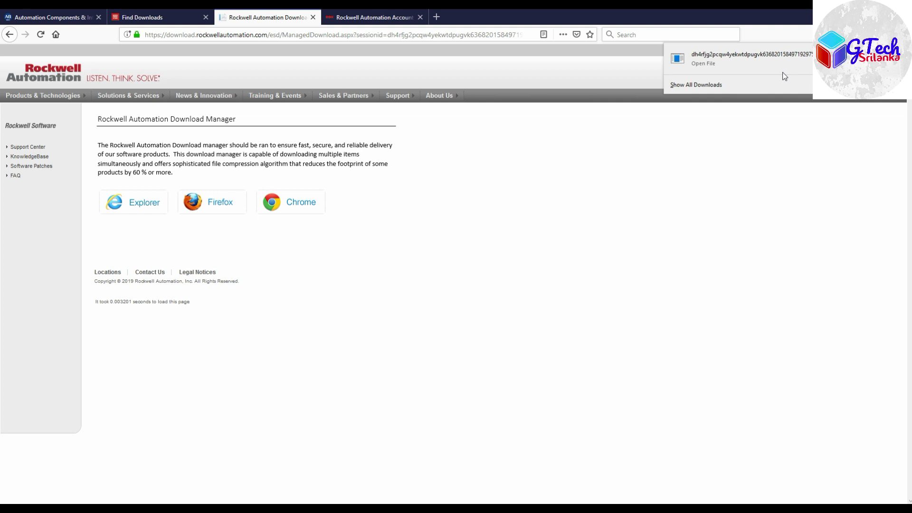
click(853, 58)
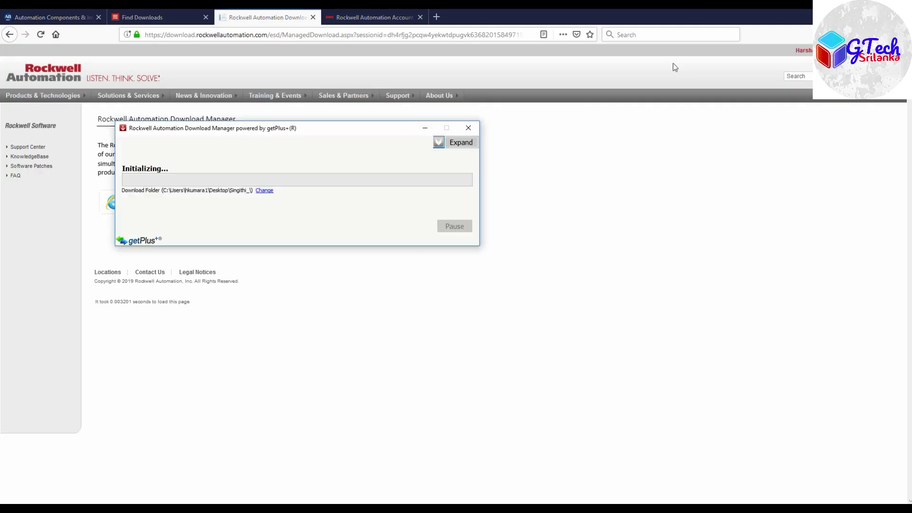
Open the AB_Download folder from the download manager and look inside PVP7_Performance_10.00-20181112.zip.
drag(398, 137, 622, 249)
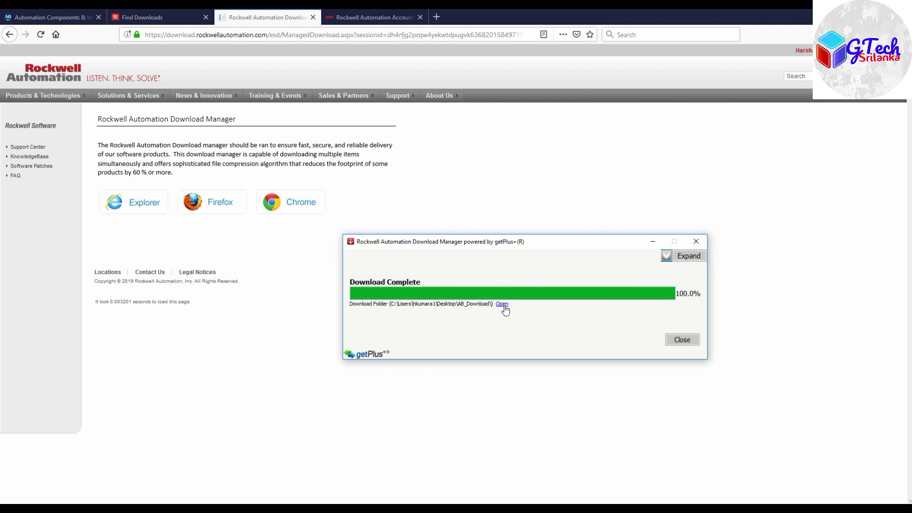
click(502, 305)
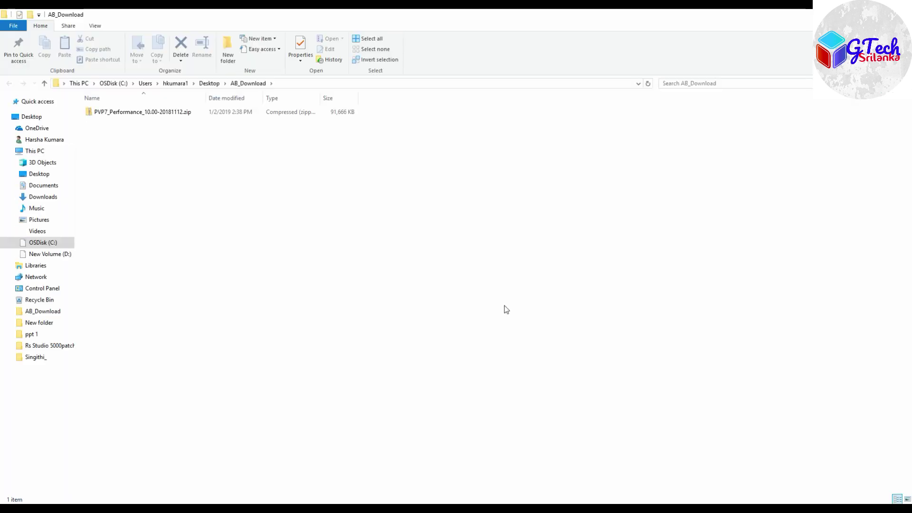
double_click(172, 113)
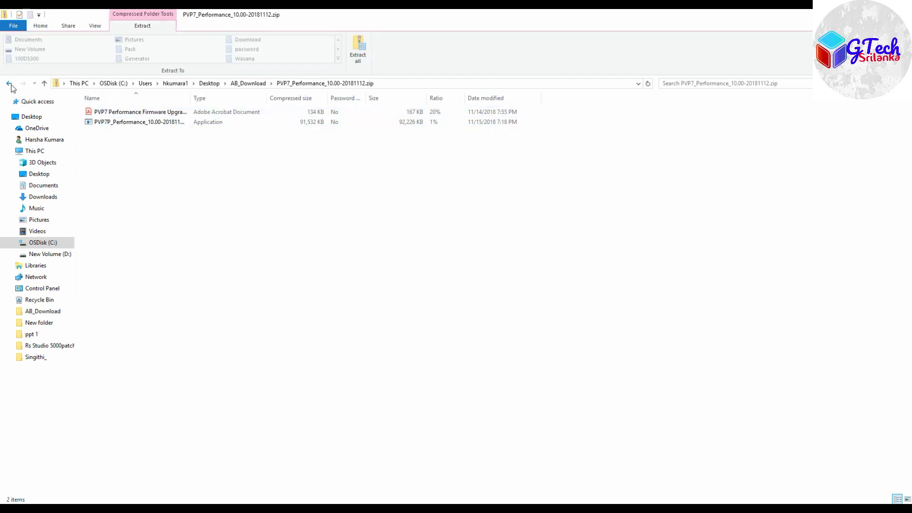
click(9, 84)
Extract PVP7_Performance_10.00-20181112.zip with 7-Zip into a subfolder of AB_Download named after the archive.
right_click(148, 116)
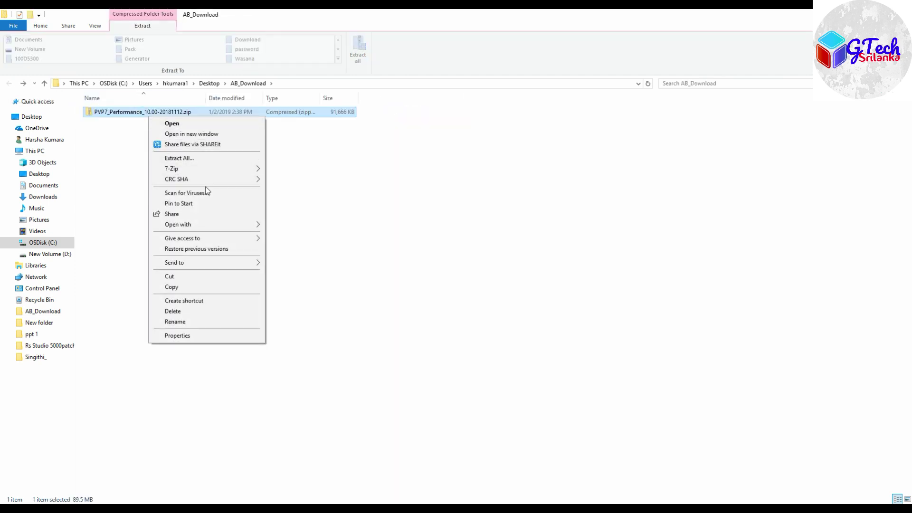
mouse_move(214, 169)
click(299, 190)
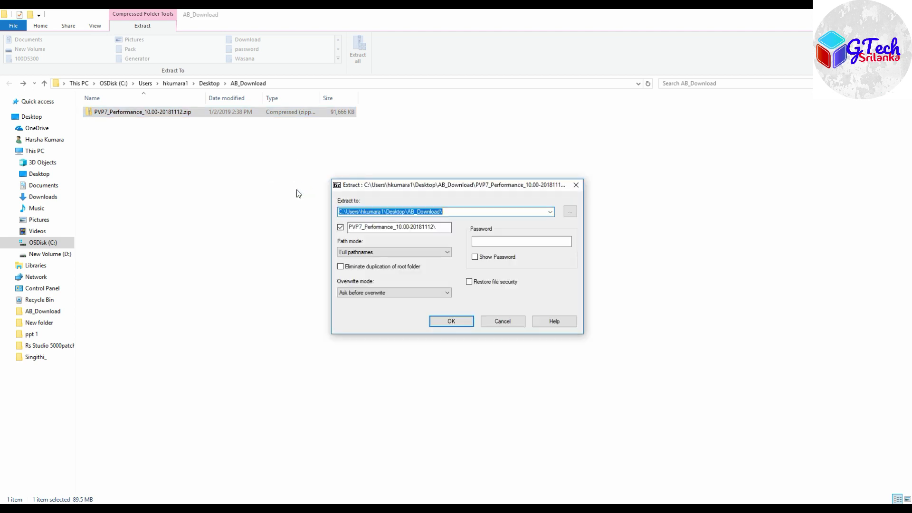
click(452, 322)
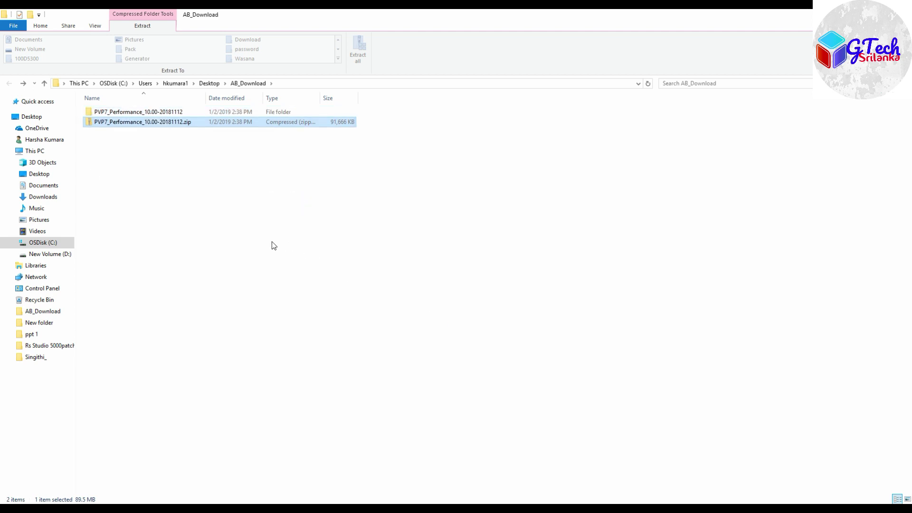
Run PVP7P_Performance_10.00-20181112.exe from the extracted folder and install the Firmware Upgrade Wizard for PanelView Plus 7 Performance.
double_click(110, 112)
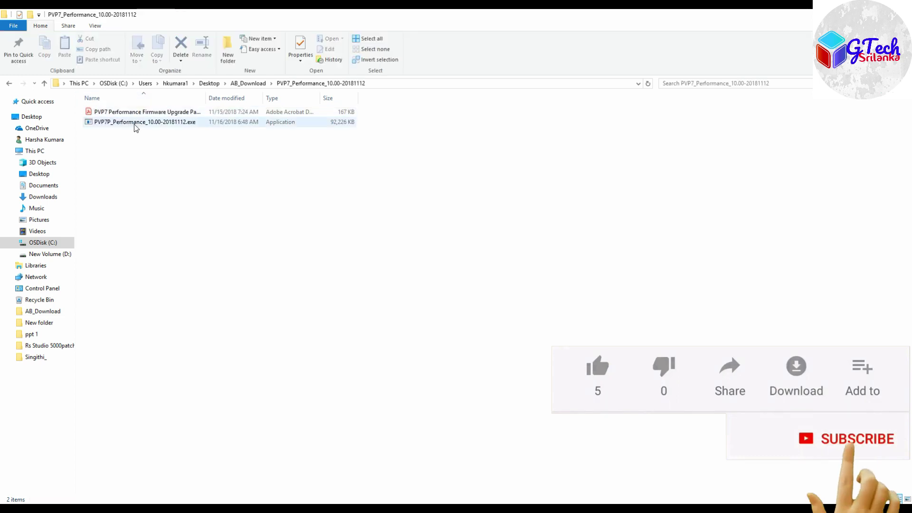
click(166, 113)
click(138, 122)
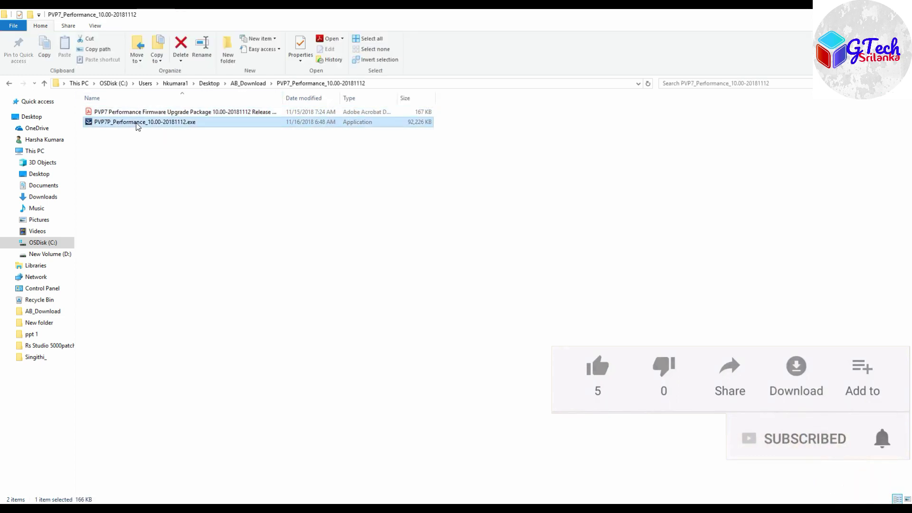
double_click(147, 122)
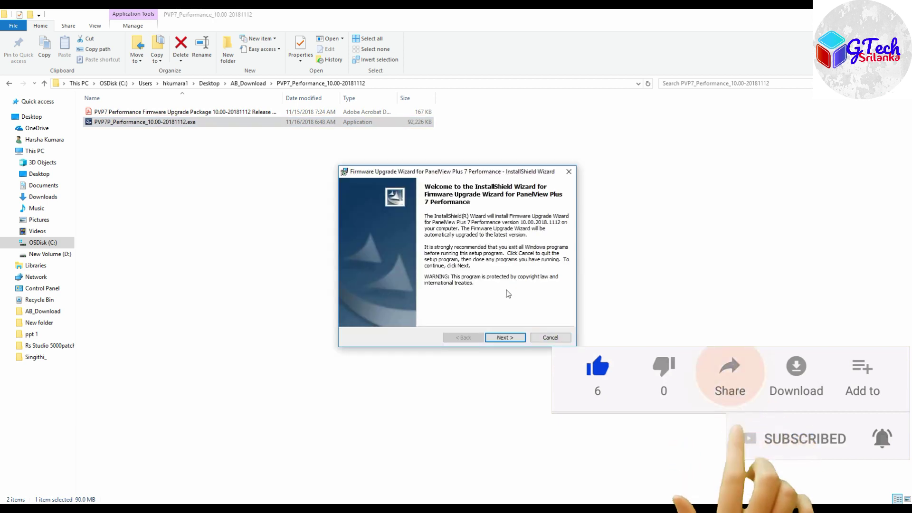
click(505, 337)
click(506, 338)
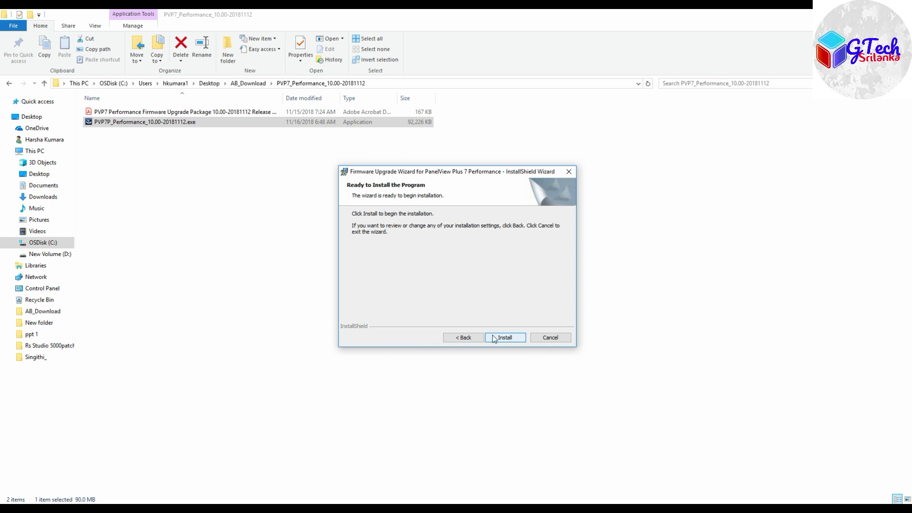
click(505, 338)
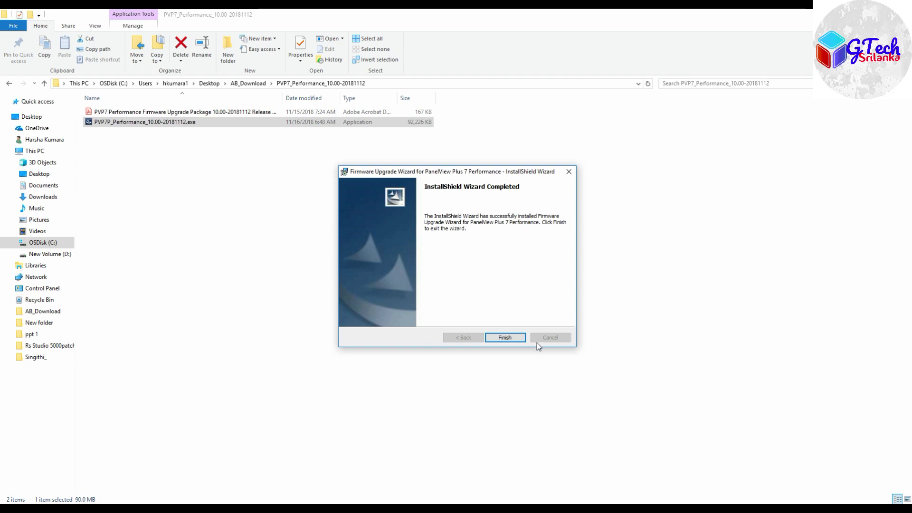
click(514, 339)
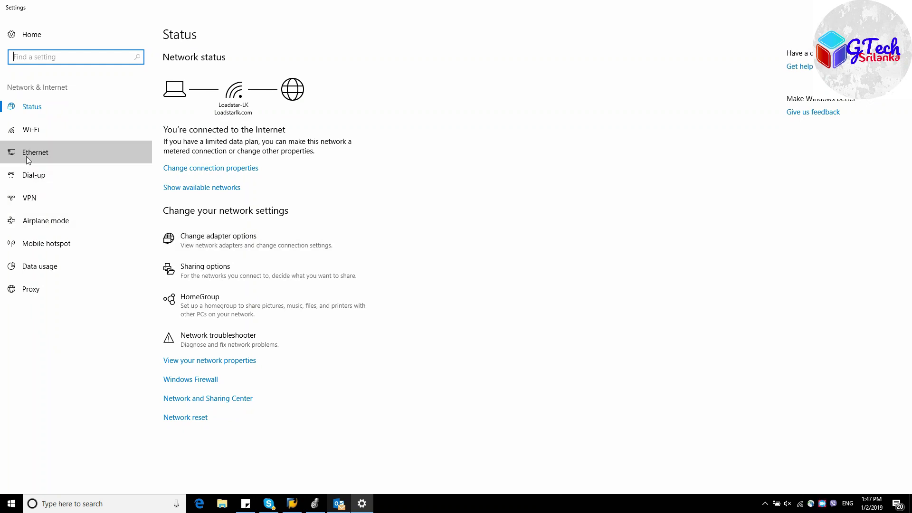
Go to the computer's network adapter options and open the properties of the Ethernet connection.
click(27, 155)
click(799, 66)
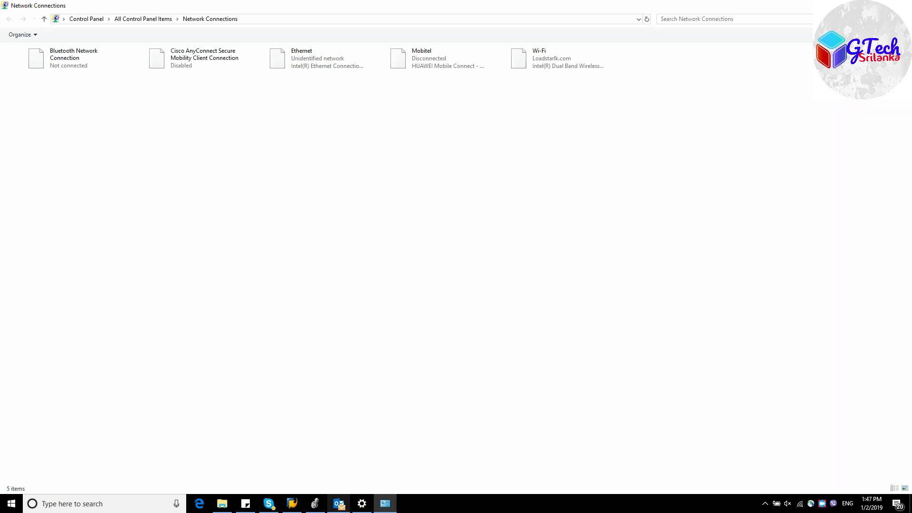
click(312, 67)
right_click(312, 66)
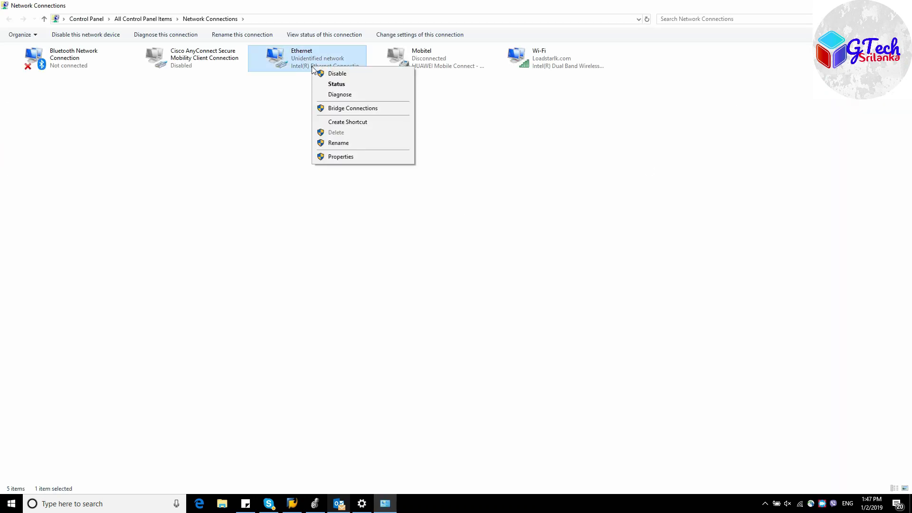
click(330, 158)
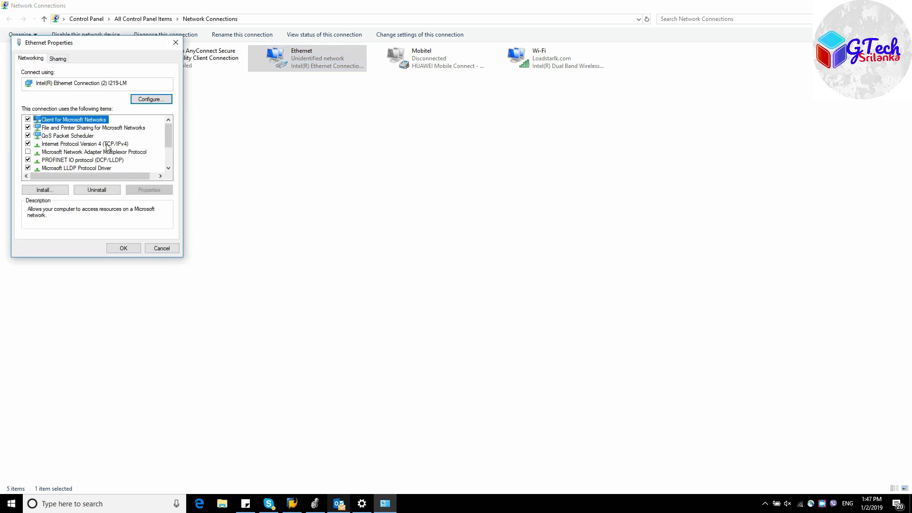
Set the Ethernet adapter's static IPv4 address to 192.168.1.20, mask 255.255.255.0 and gateway 192.168.1.1, save it and close the network windows.
click(106, 143)
click(150, 190)
click(63, 137)
click(59, 148)
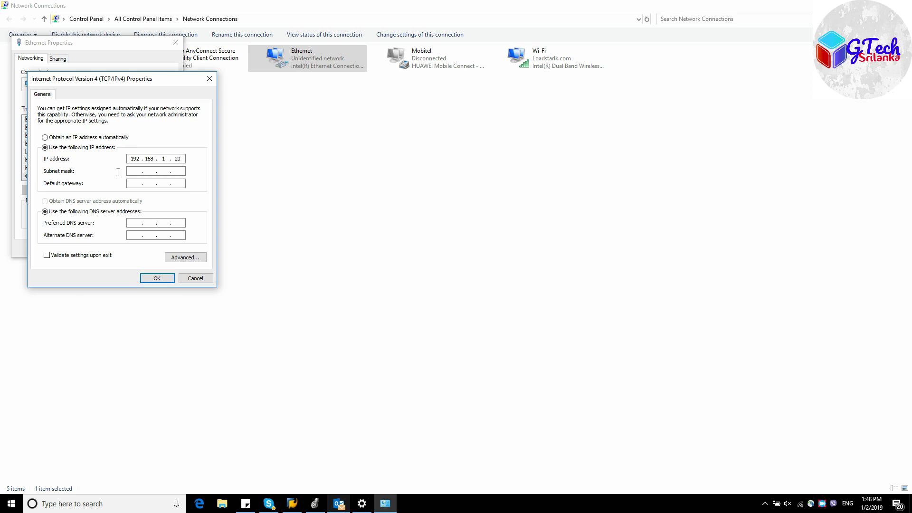
click(138, 170)
click(157, 278)
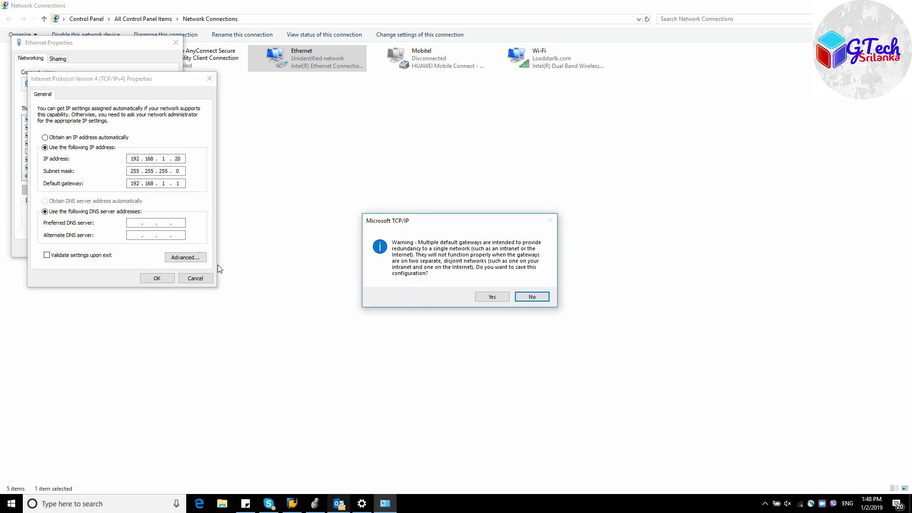
click(480, 297)
click(125, 249)
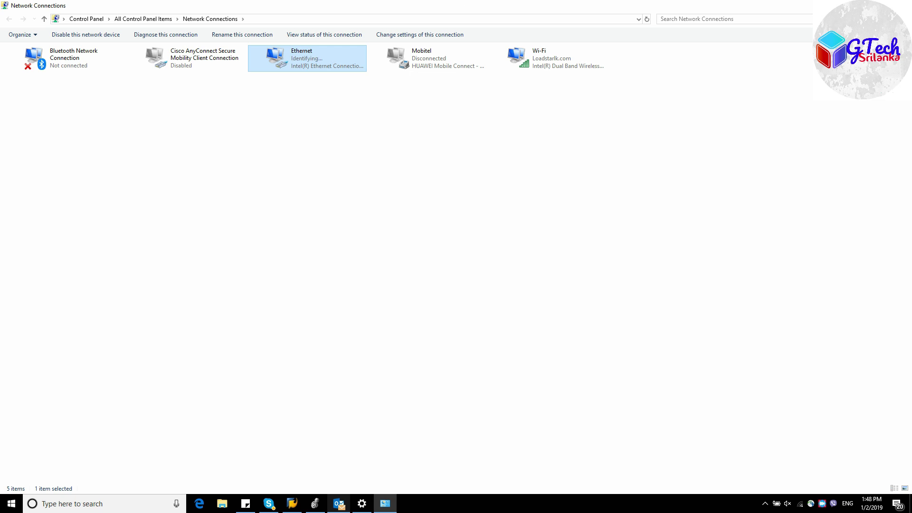
key(alt+F4)
key(alt+F4)
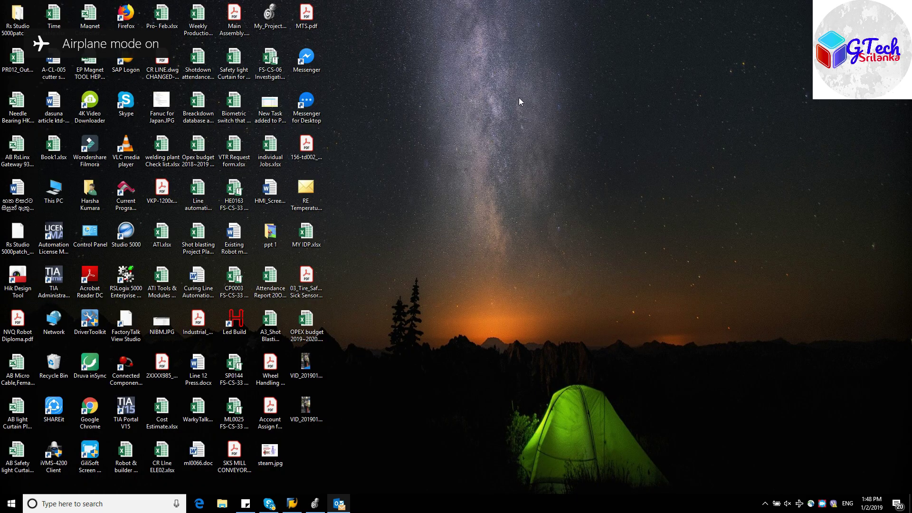
right_click(517, 86)
click(535, 113)
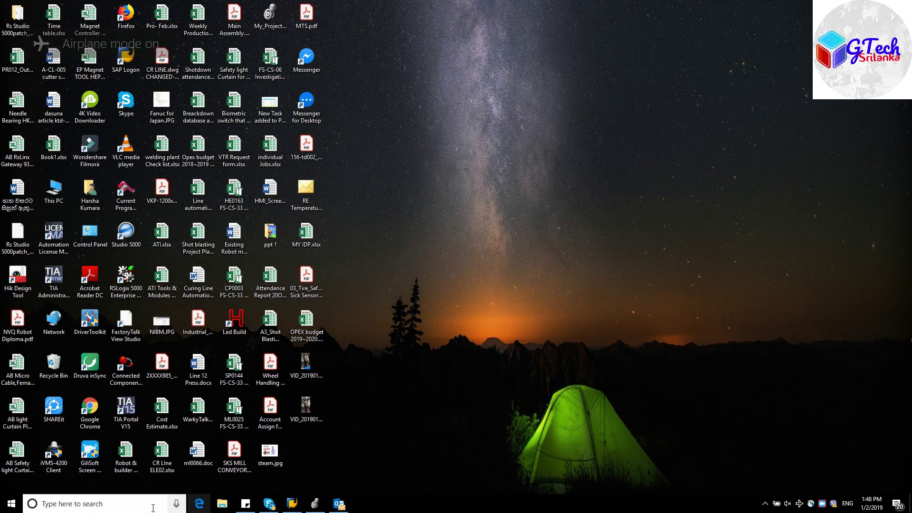
Launch RSLinx Classic and browse the Local_Port Ethernet driver for the connected PanelView terminal.
click(153, 506)
text(rs)
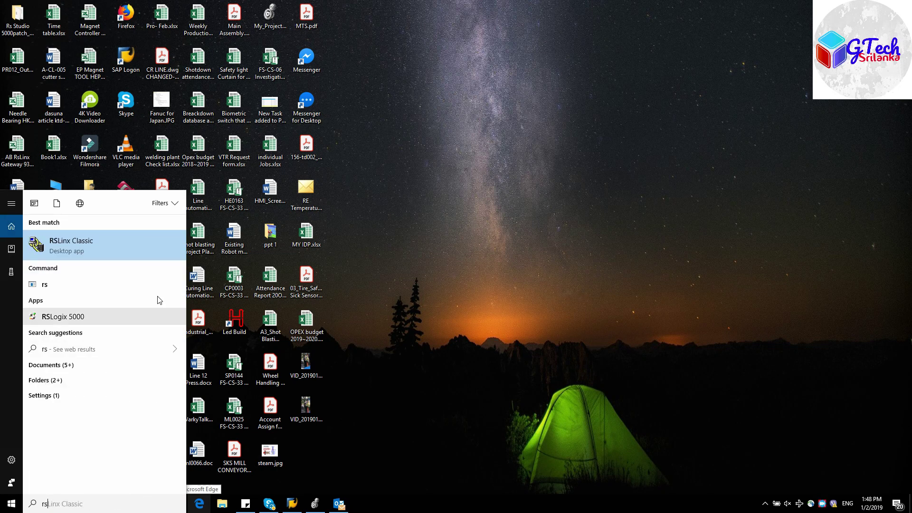
click(81, 248)
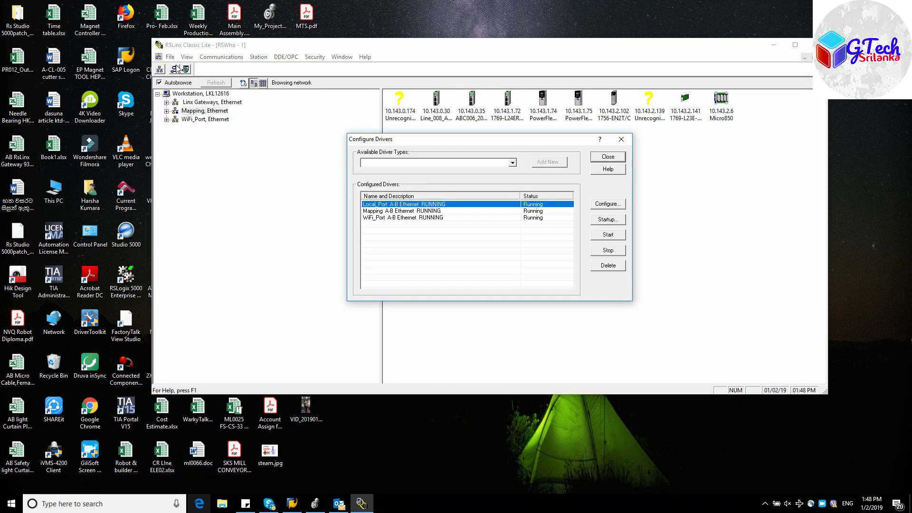
click(622, 140)
click(160, 70)
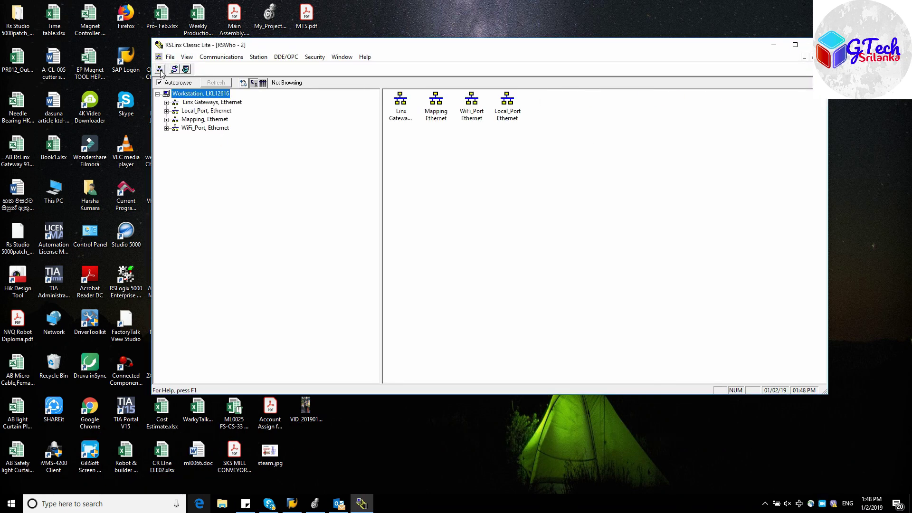
click(185, 112)
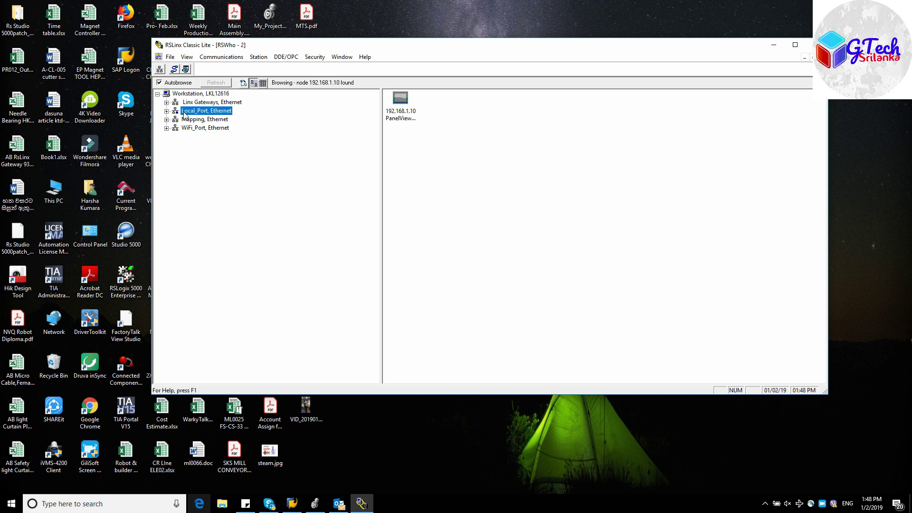
click(167, 111)
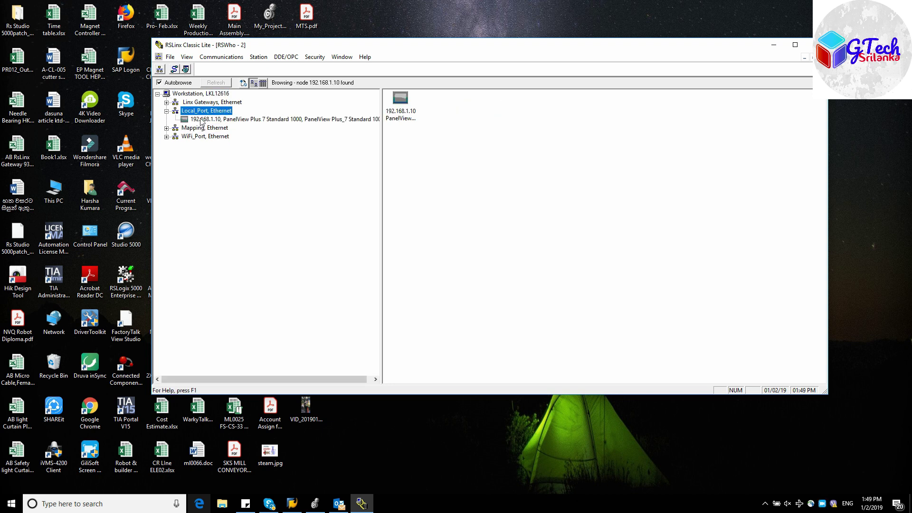
Add a new EtherNet/IP driver named New_Driver in RSLinx Classic.
click(174, 69)
click(513, 162)
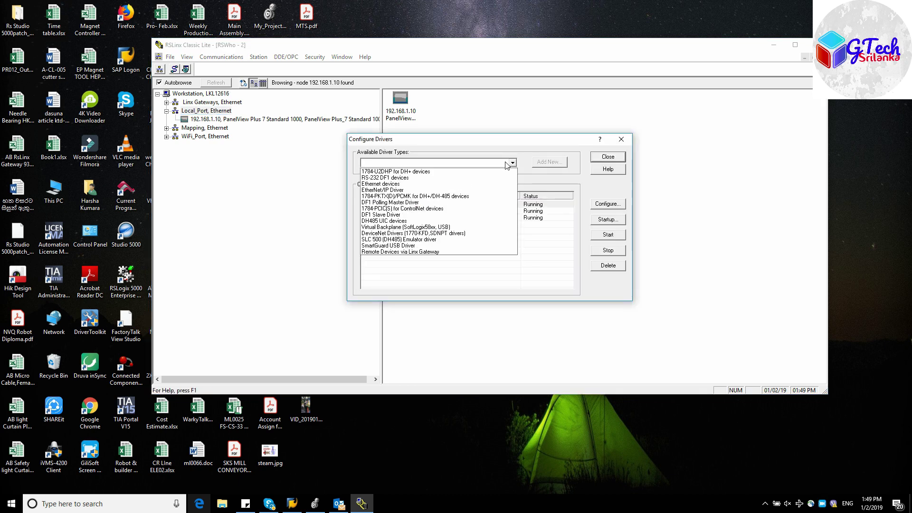
click(404, 190)
click(548, 163)
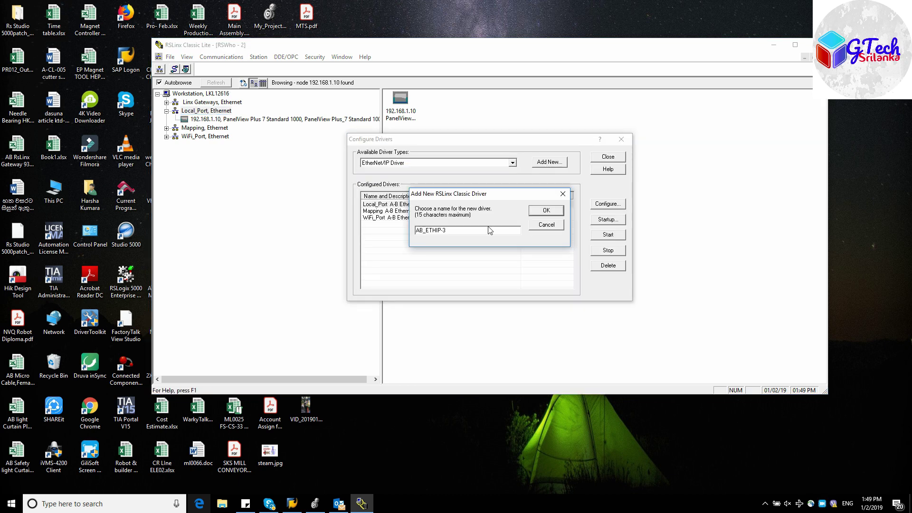
drag(487, 229, 340, 243)
text(New_Driver)
click(546, 210)
Assign the Intel(R) Ethernet Connection (2) I219-LM adapter to New_Driver, apply the settings and close the driver configuration.
click(455, 211)
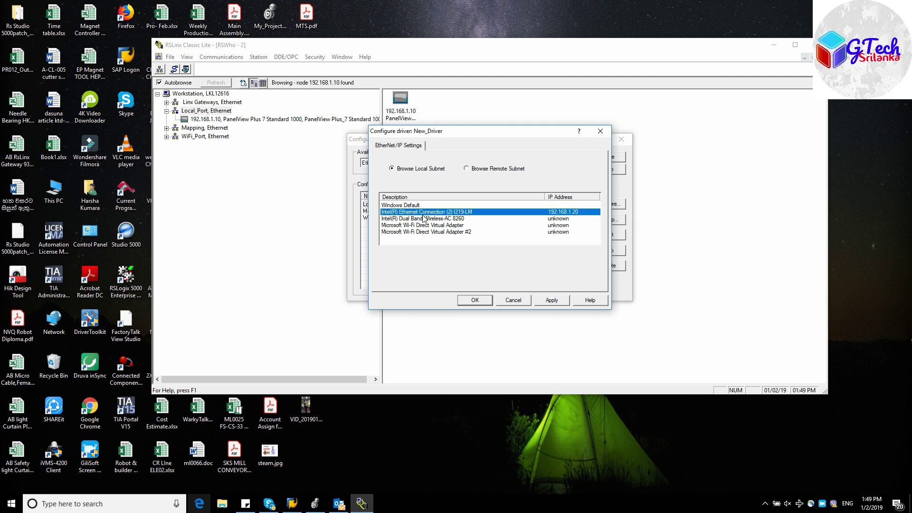
click(552, 301)
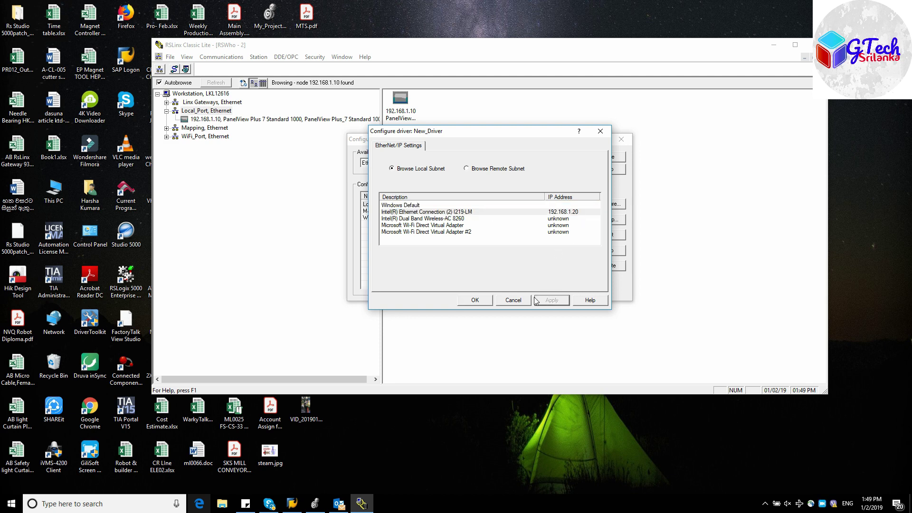
click(481, 300)
click(609, 157)
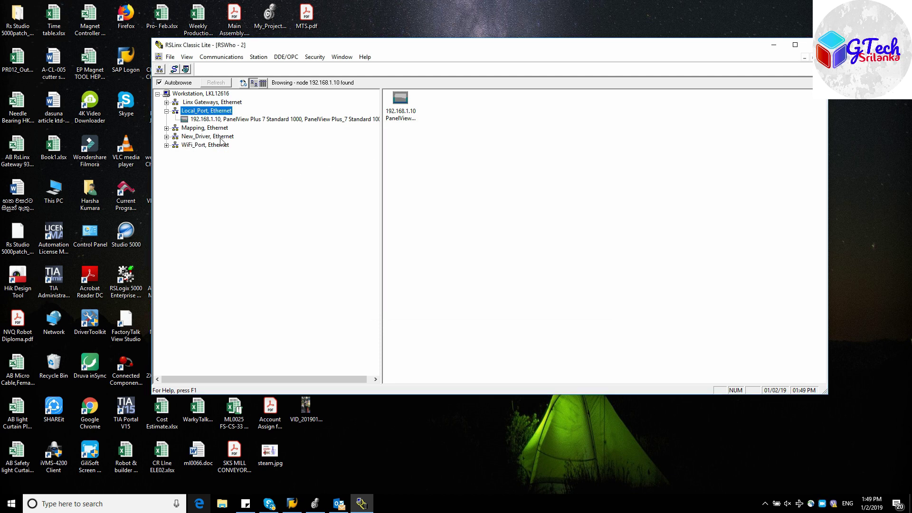
Check the devices listed under New_Driver and select the PanelView terminal under Local_Port.
click(167, 136)
click(253, 145)
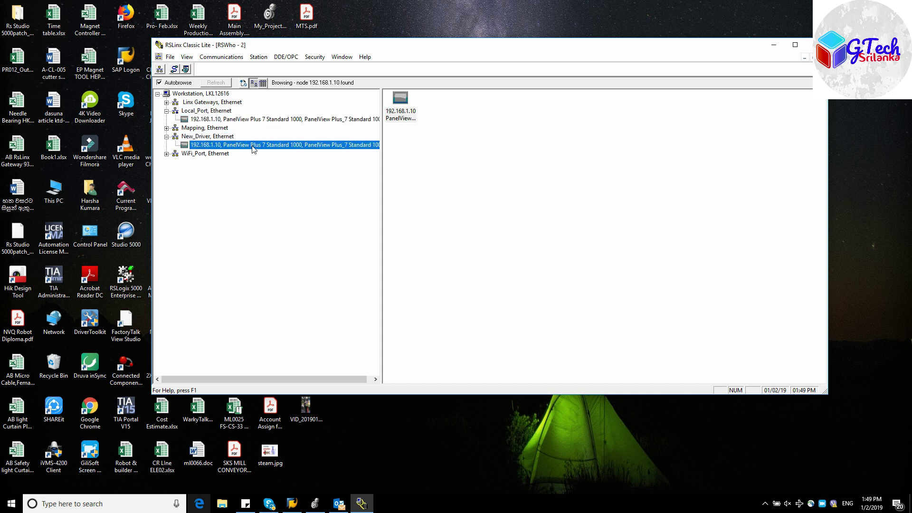
click(221, 120)
click(167, 136)
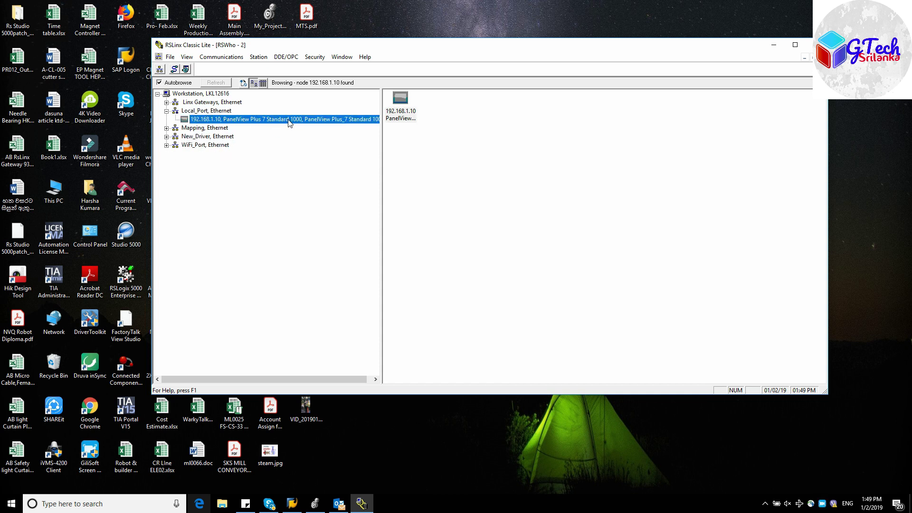
Inspect the PanelView terminal's module configuration for its firmware revision and port settings, then close RSLinx Classic.
click(414, 115)
right_click(414, 114)
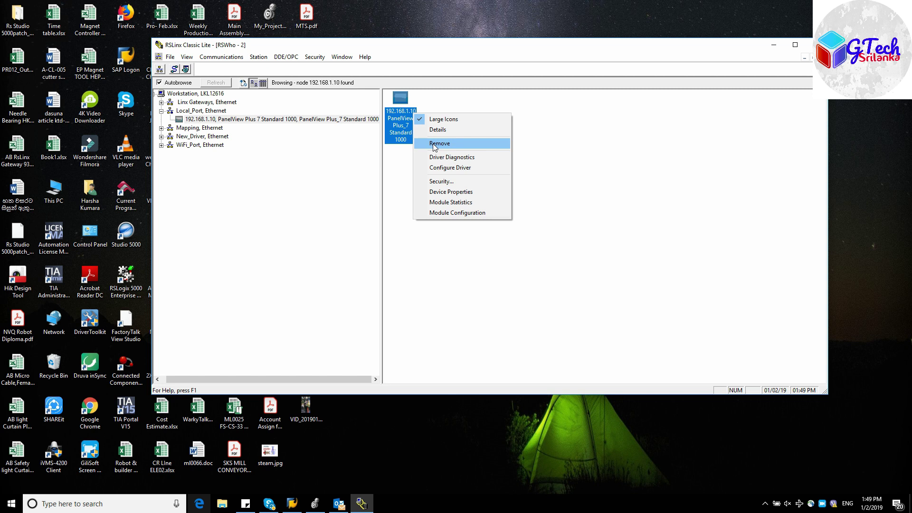
click(460, 213)
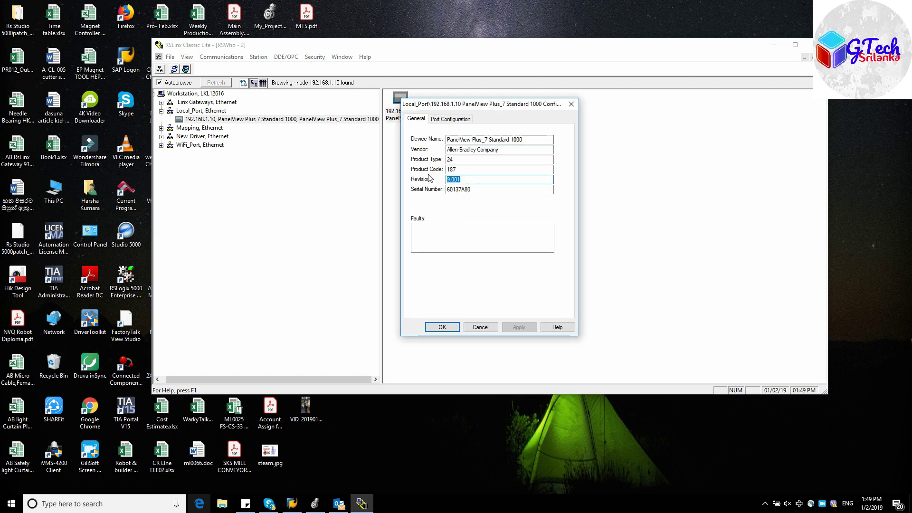
click(451, 119)
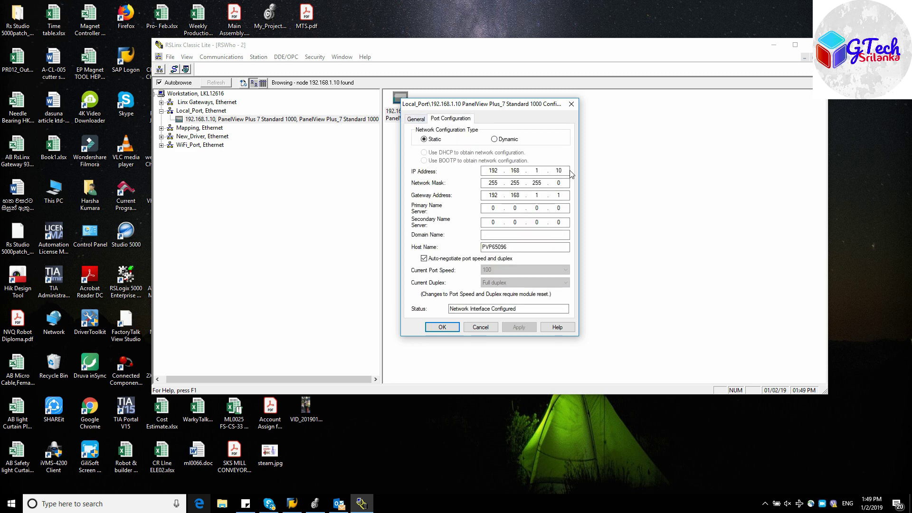
click(421, 121)
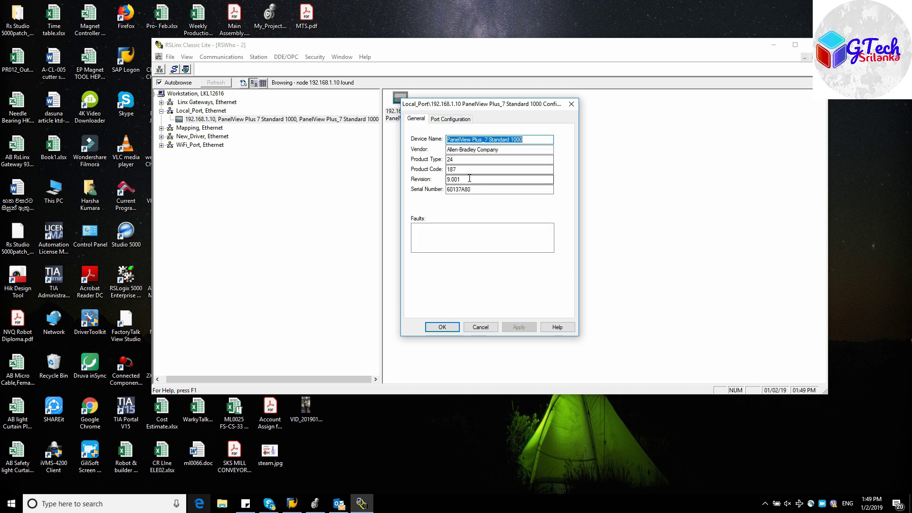
click(481, 327)
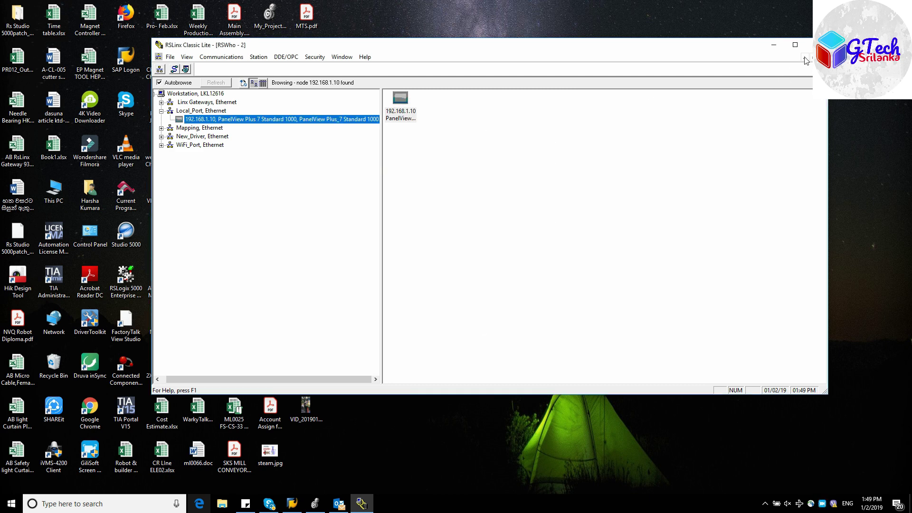
click(817, 44)
right_click(546, 177)
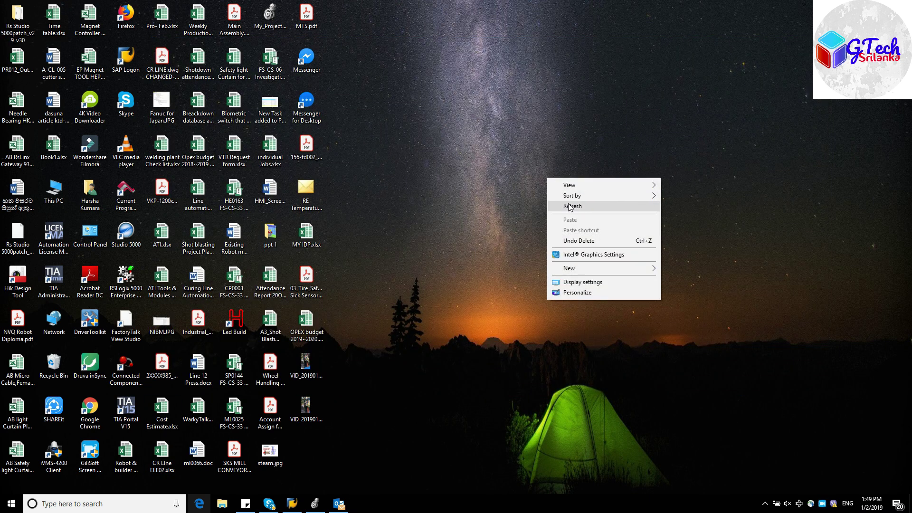
click(566, 207)
click(122, 503)
text(me f)
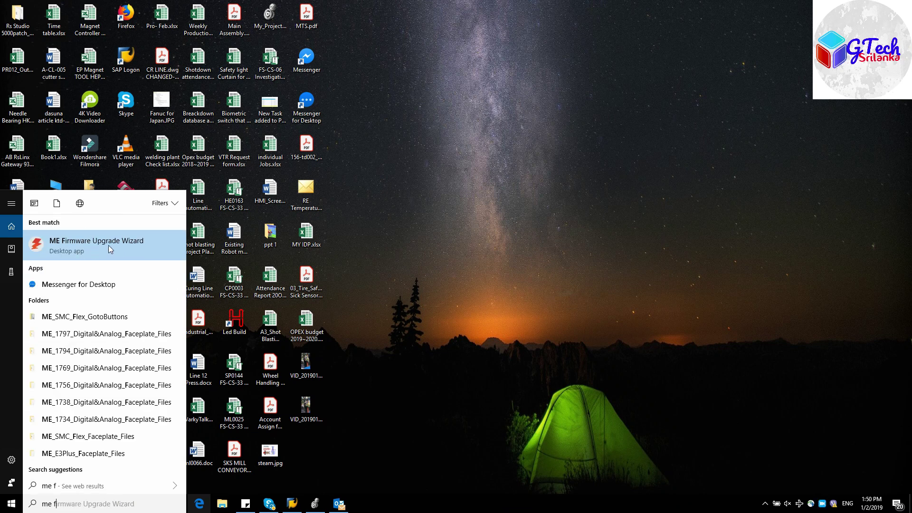
click(25, 505)
key(BackSpace)
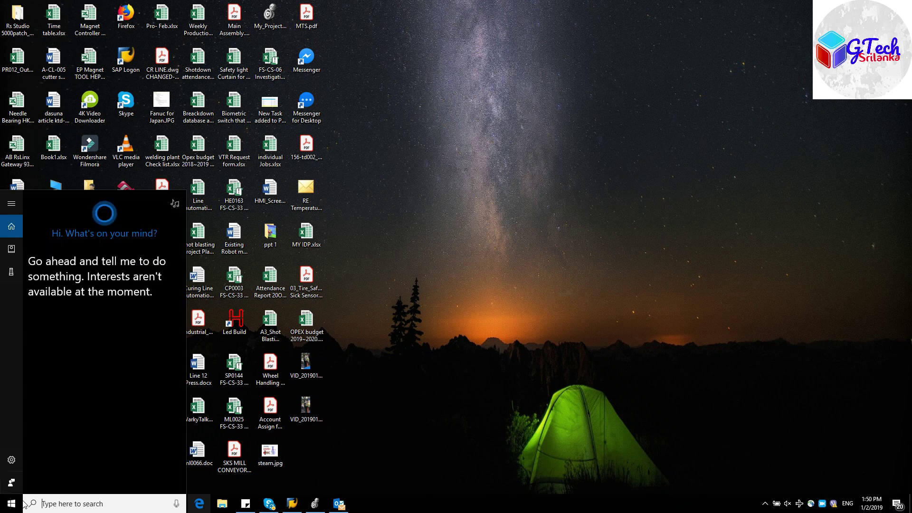
Open the ME Firmware Upgrade Wizard from the Rockwell Software program folder.
click(21, 504)
scroll(68, 465, down, 15)
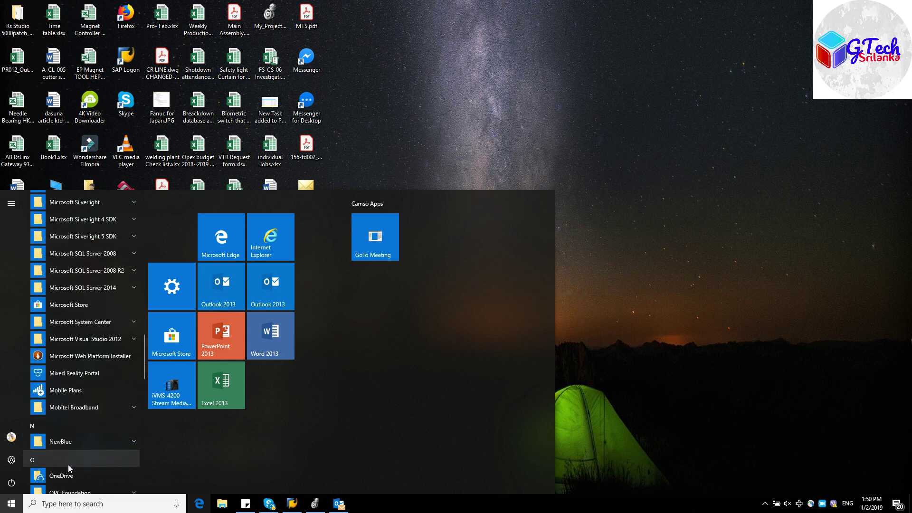
scroll(67, 464, down, 15)
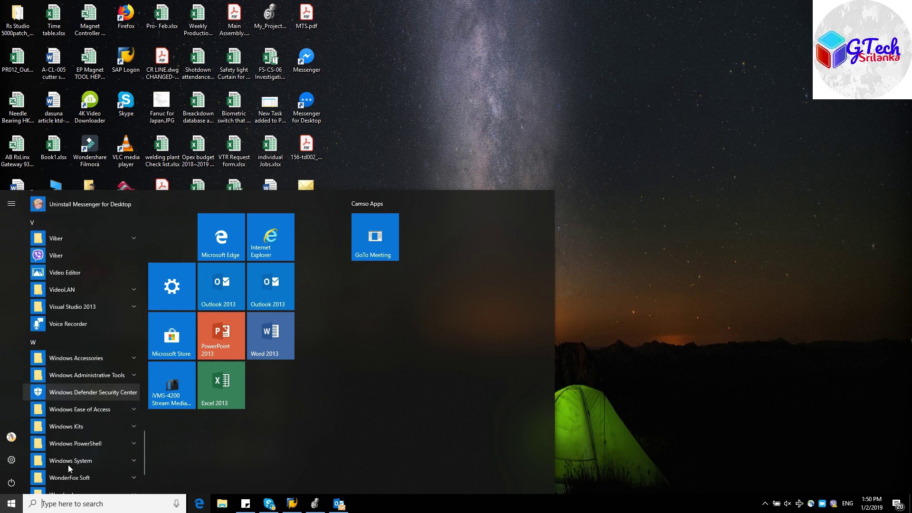
scroll(67, 464, up, 15)
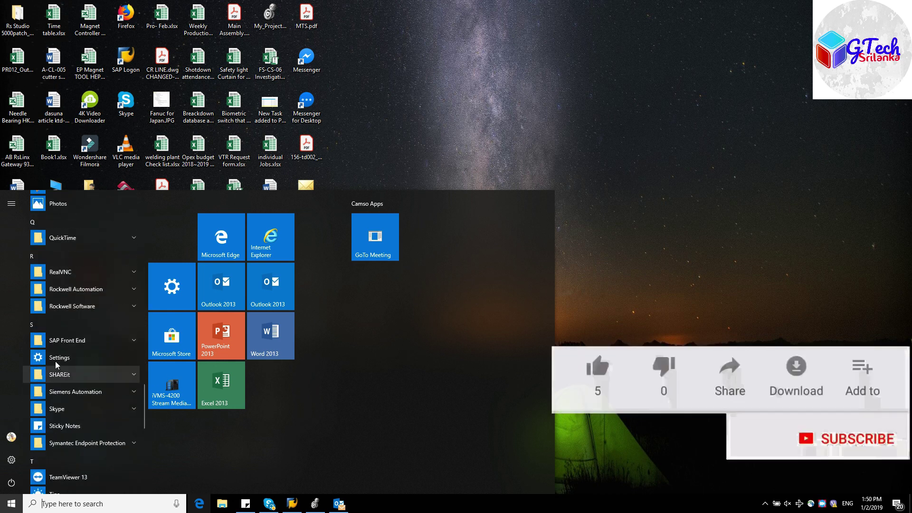
click(71, 306)
scroll(95, 332, down, 5)
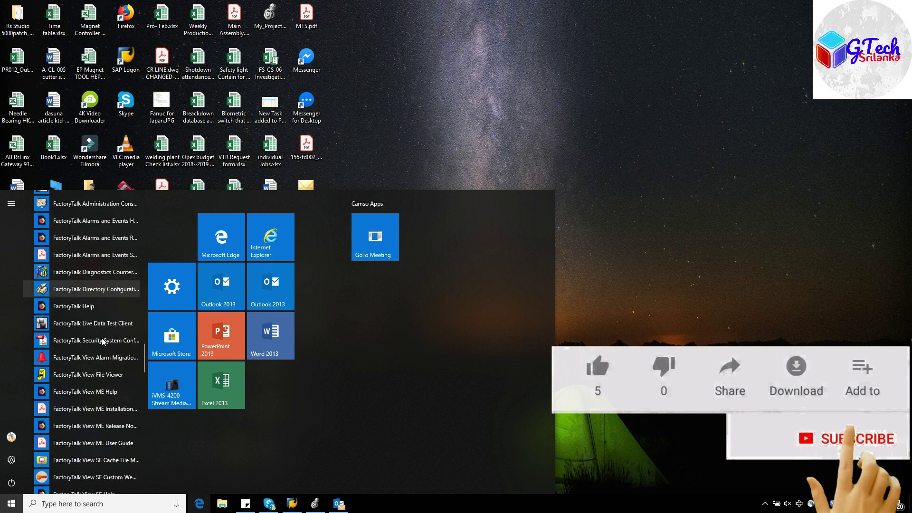
scroll(102, 341, down, 8)
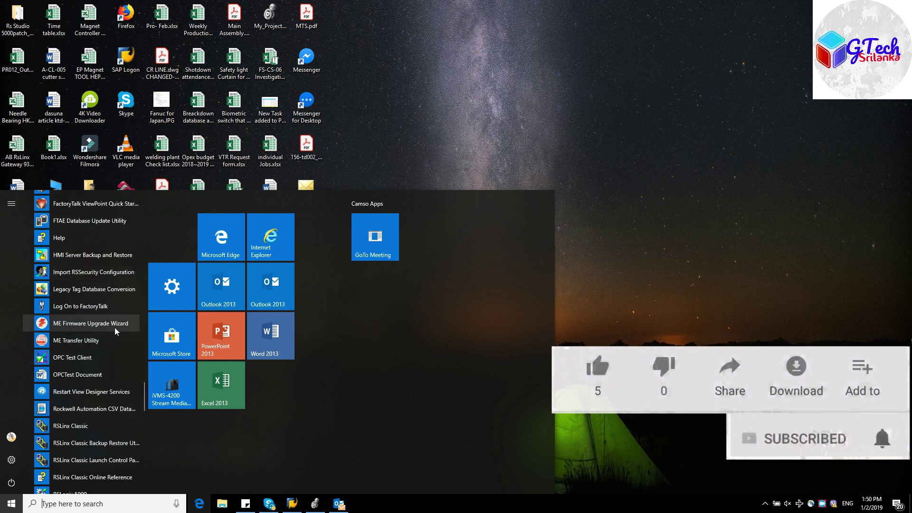
click(90, 323)
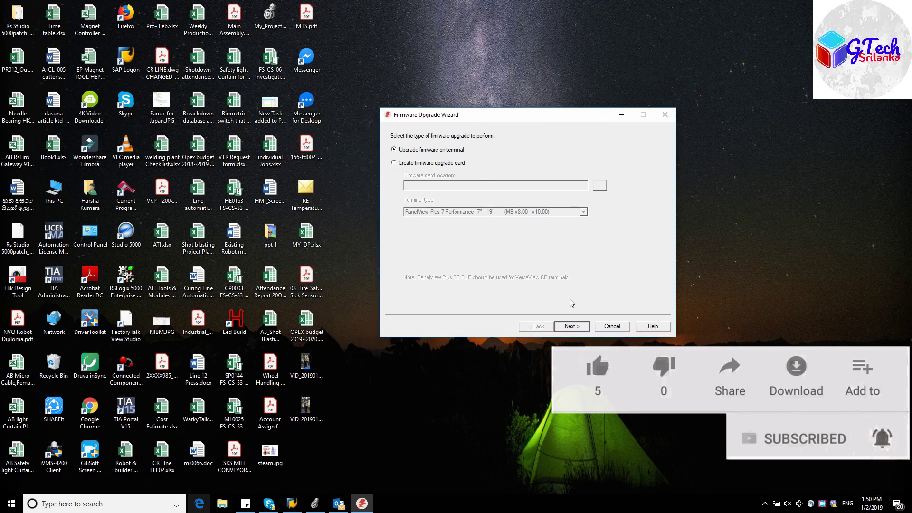
Choose to upgrade firmware on the terminal over the FactoryTalk Linx network connection and select the 192.168.1.10 device under EtherNet.
click(570, 326)
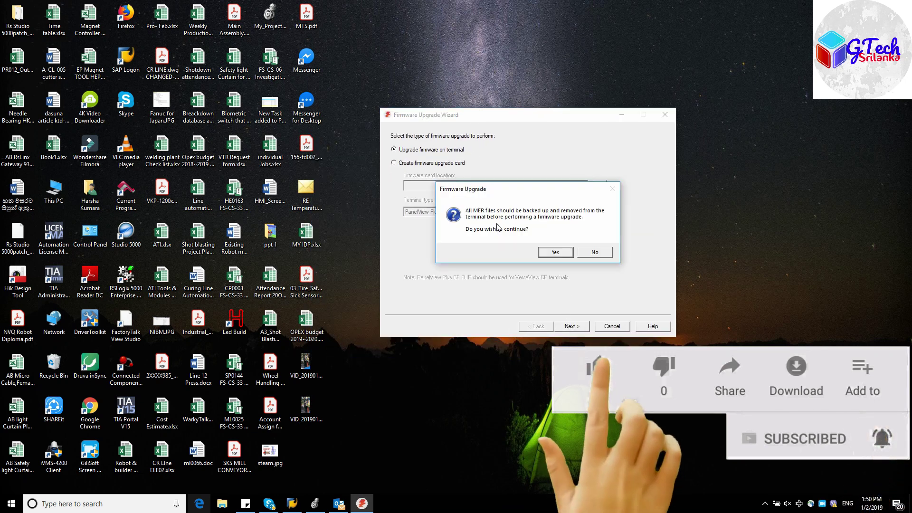
click(556, 252)
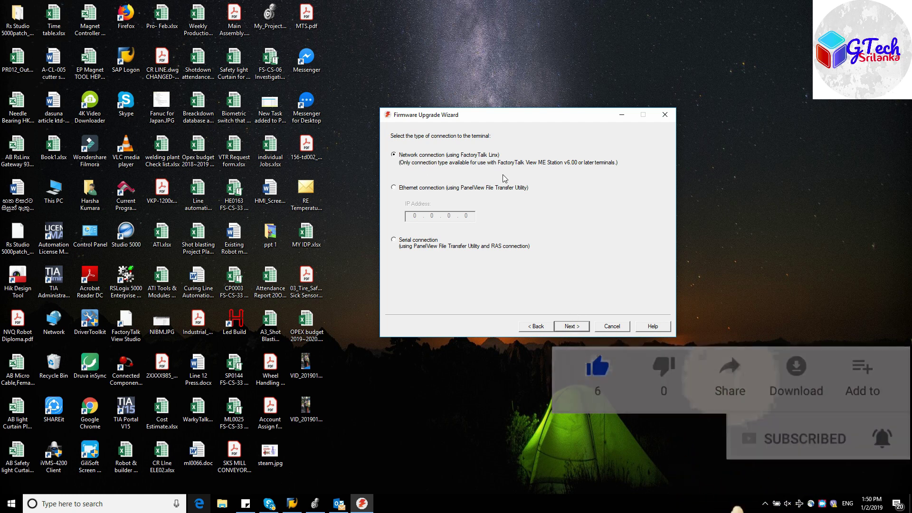
key(Return)
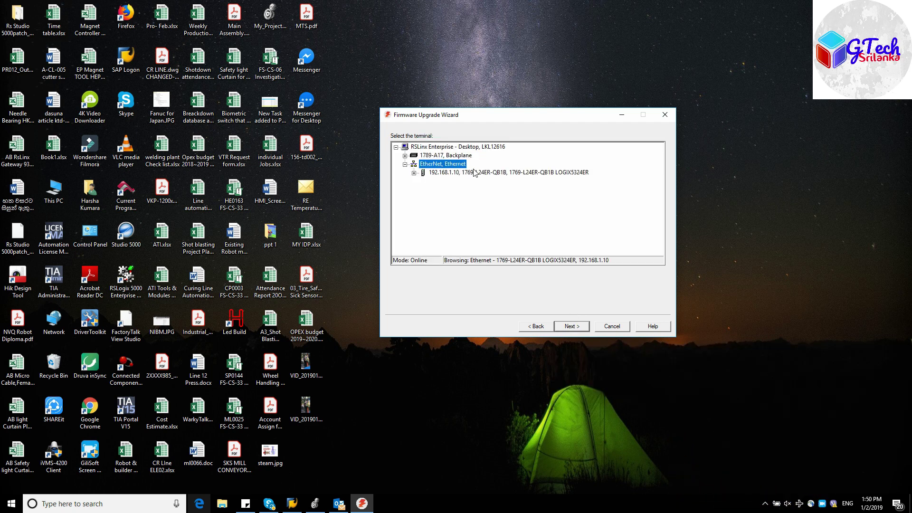
click(474, 172)
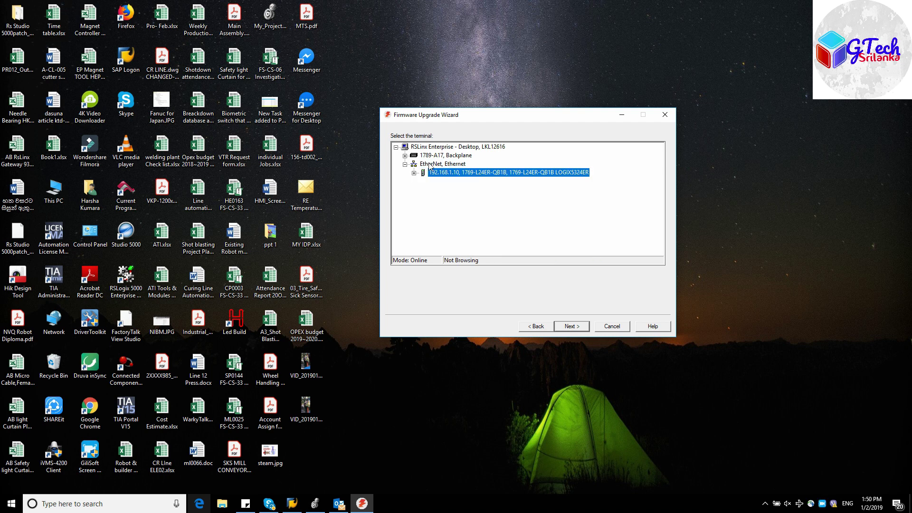
click(579, 328)
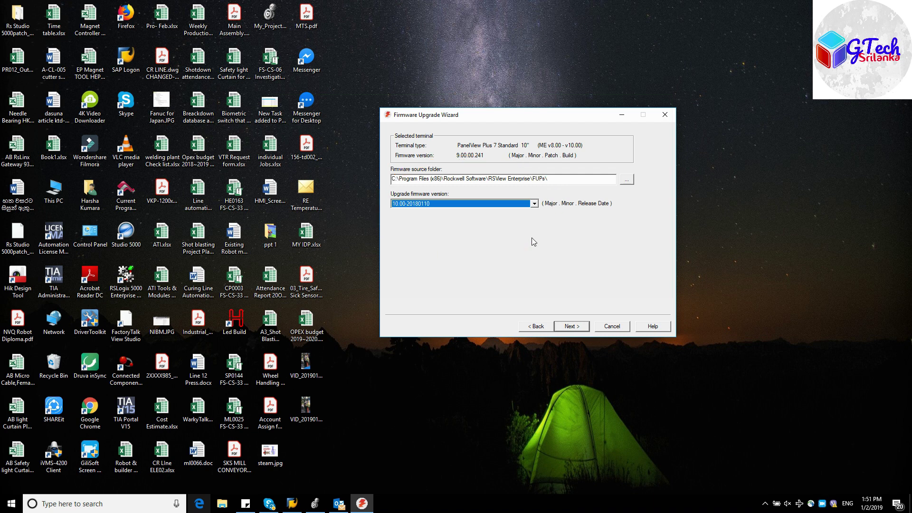
Keep 10.00-20180110 as the upgrade firmware version and include no KEPServer drivers.
click(535, 204)
click(535, 204)
click(571, 327)
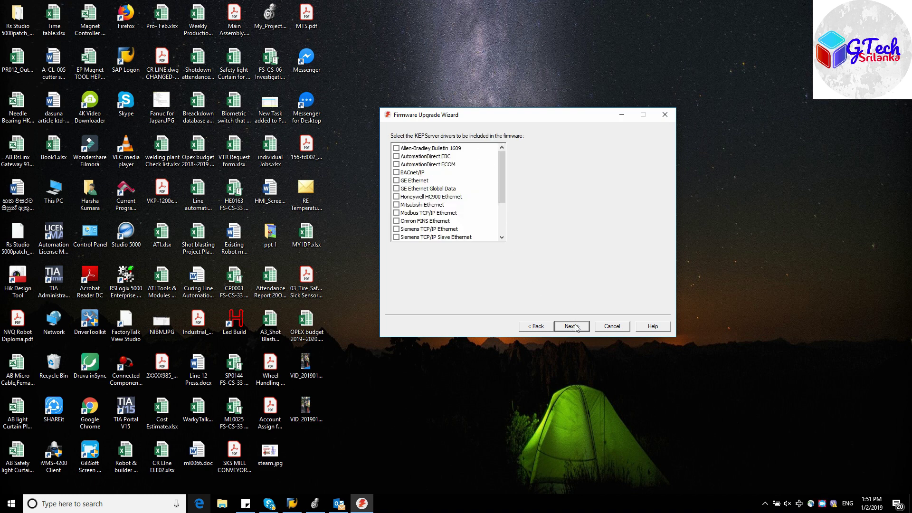
click(576, 327)
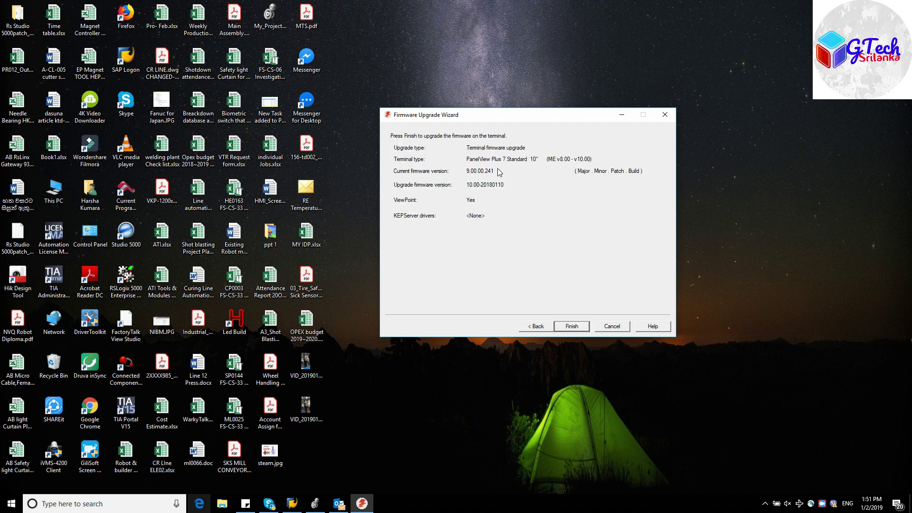
Start the terminal firmware upgrade, accept the terminal restart and acknowledge the finished download.
click(577, 328)
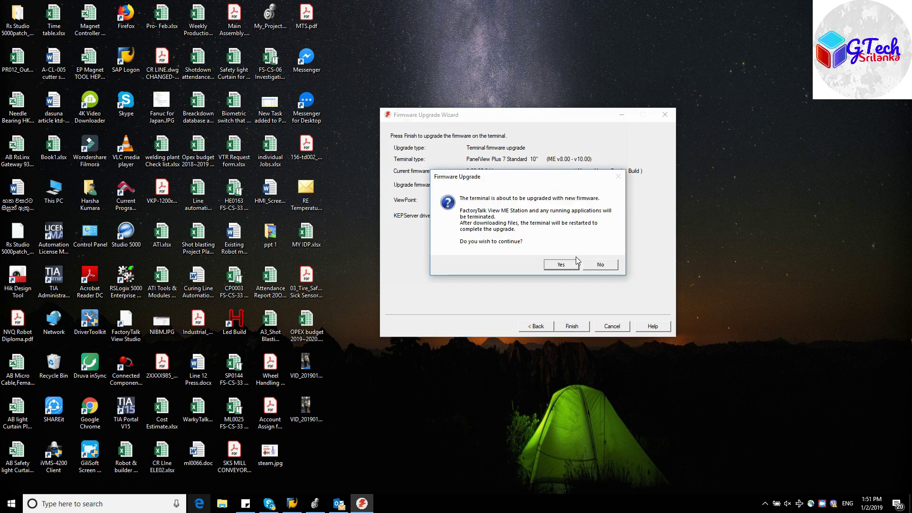
click(565, 265)
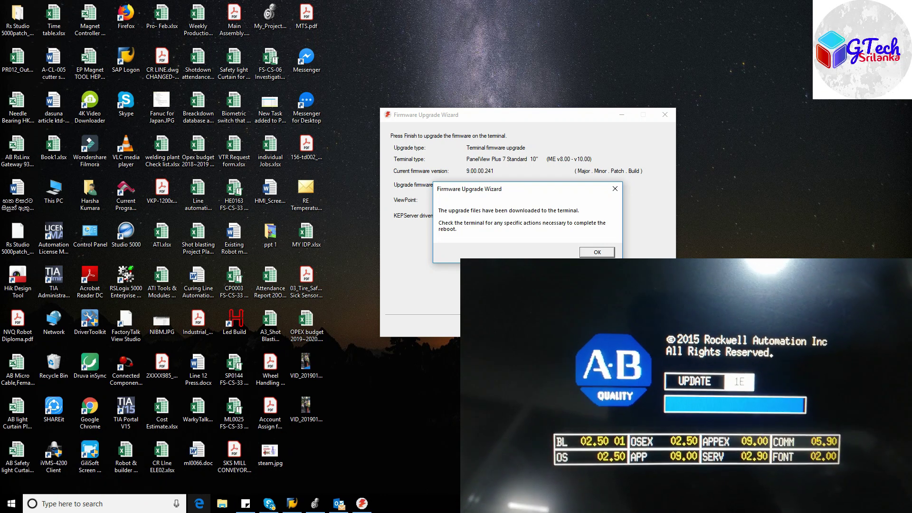
click(597, 253)
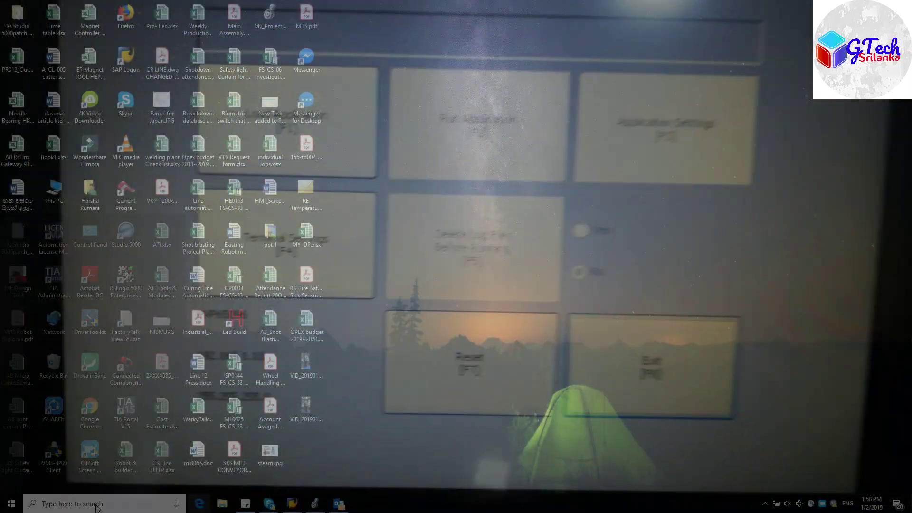
Switch to RSLinx Classic, browse the network devices and select the PanelView terminal under New_Driver.
text(rsl)
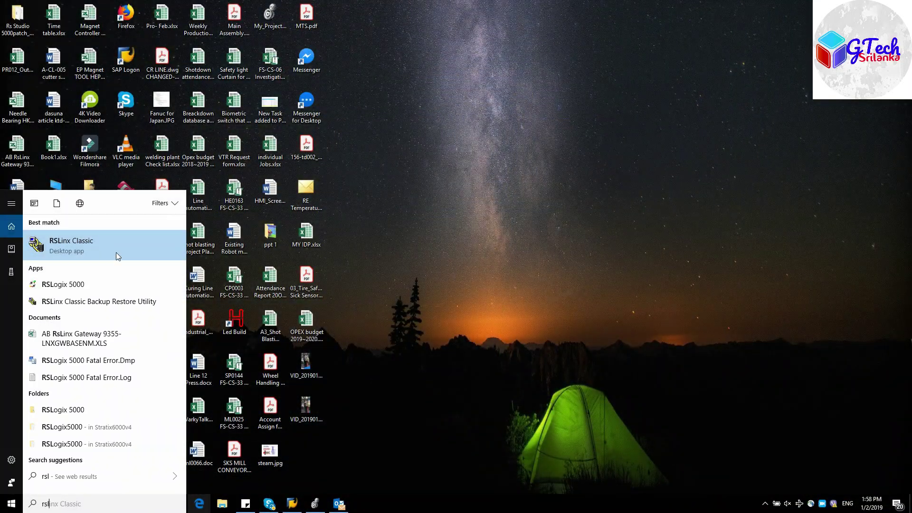
click(117, 256)
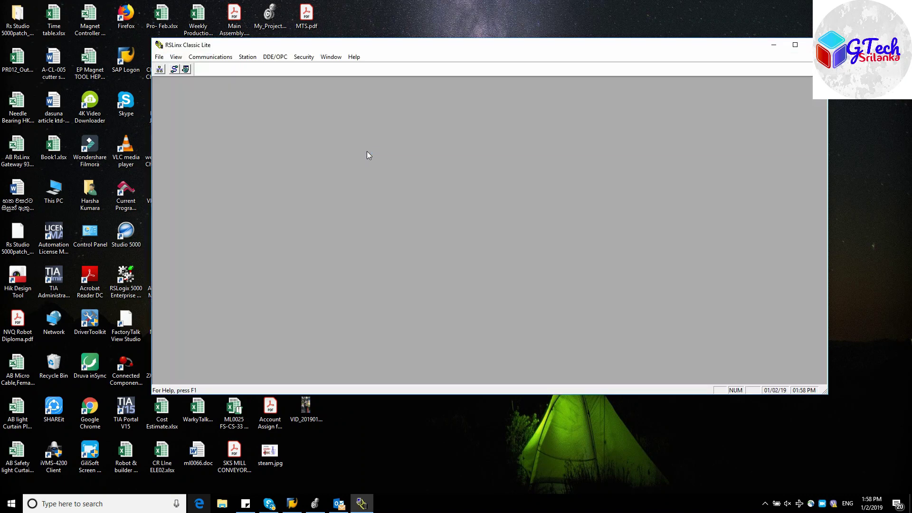
click(159, 70)
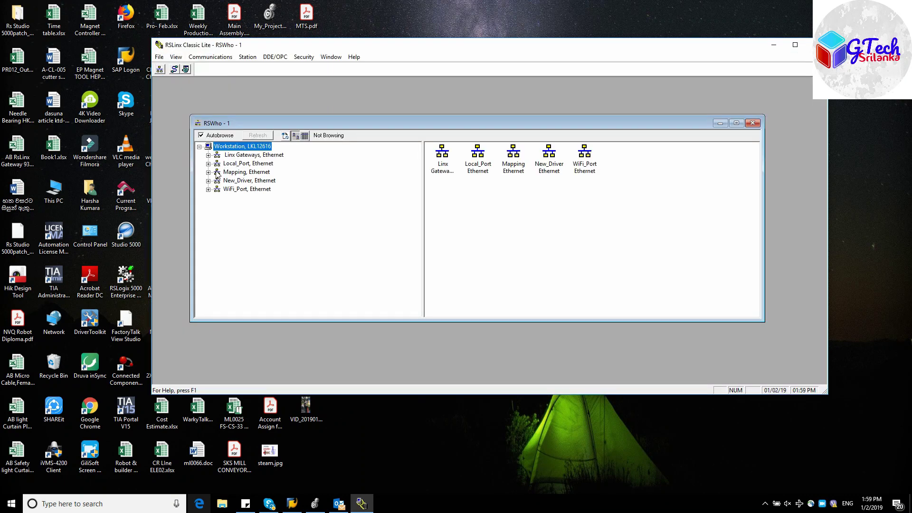
click(209, 181)
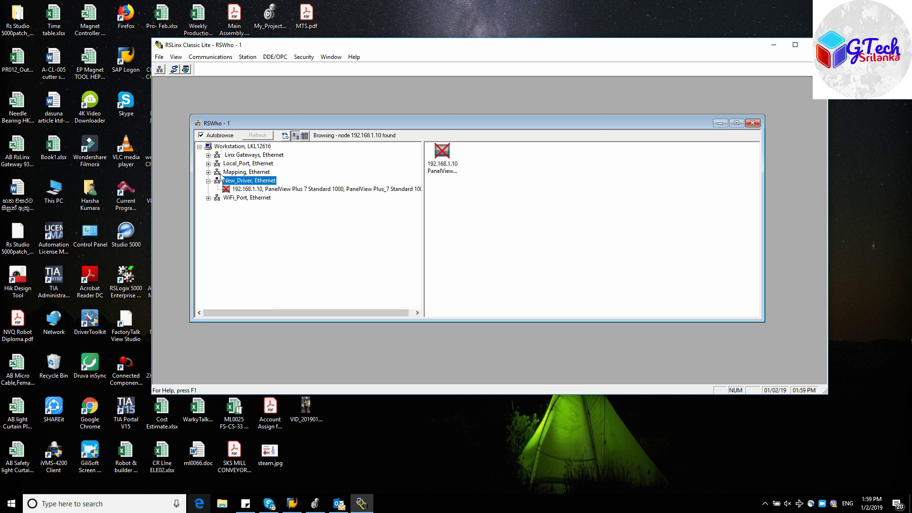
click(252, 189)
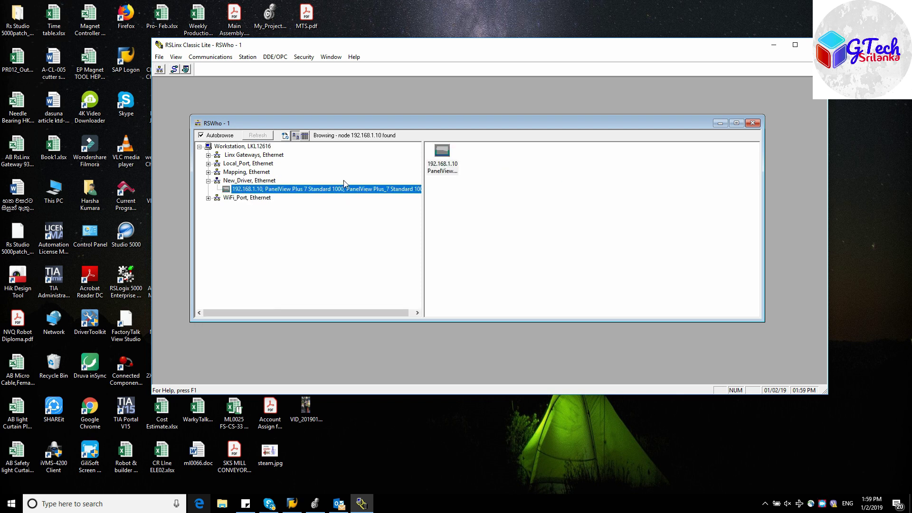
click(442, 156)
right_click(443, 160)
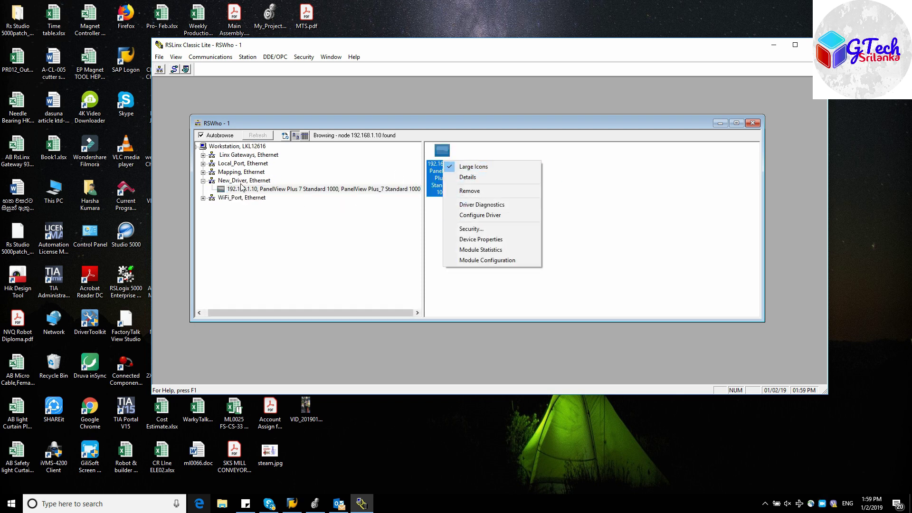
Check the firmware revision in the module configuration of the PanelView terminal under Local_Port, then close the configuration.
click(207, 164)
click(269, 172)
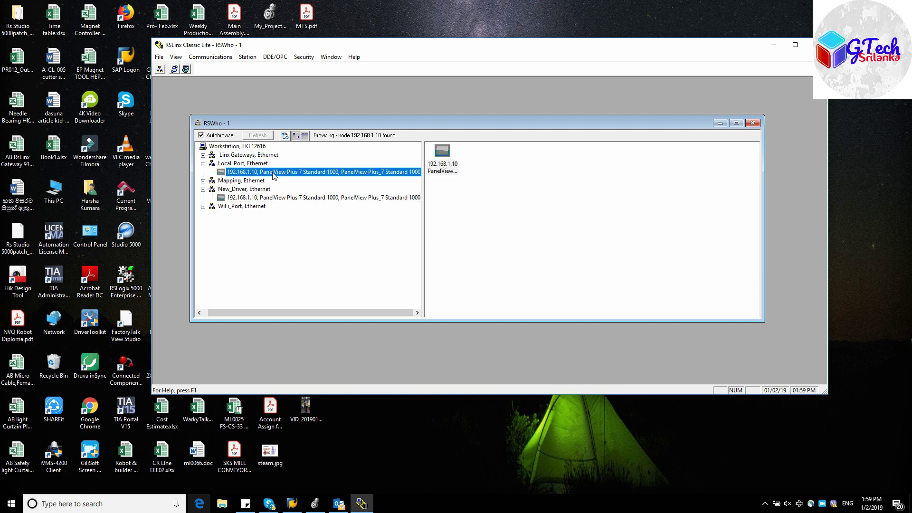
right_click(267, 173)
right_click(450, 157)
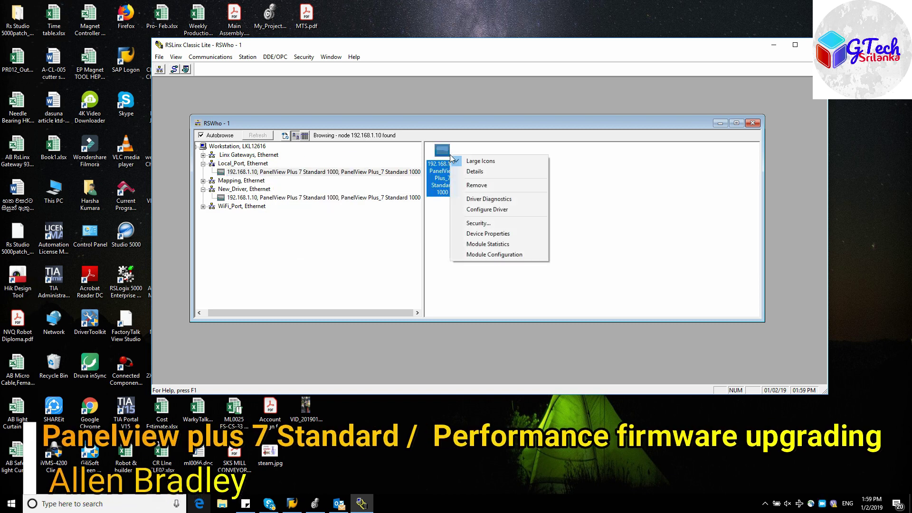
click(483, 254)
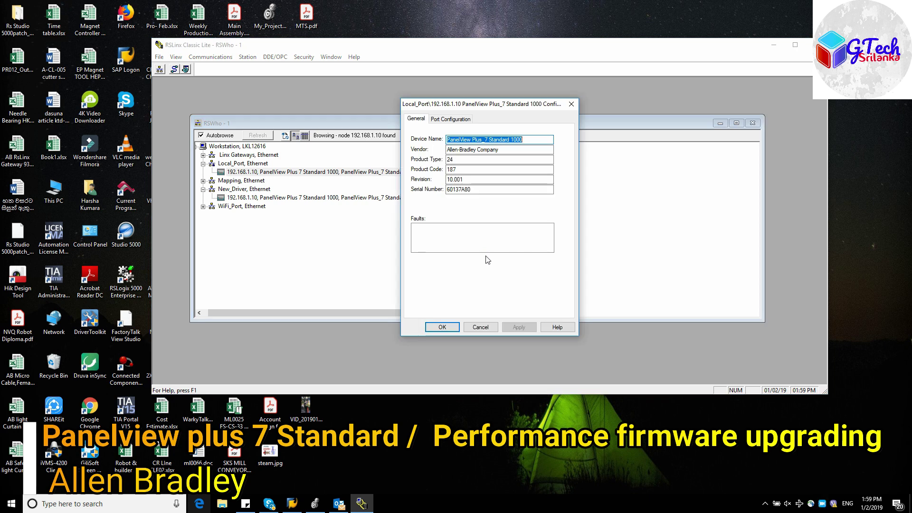
double_click(482, 182)
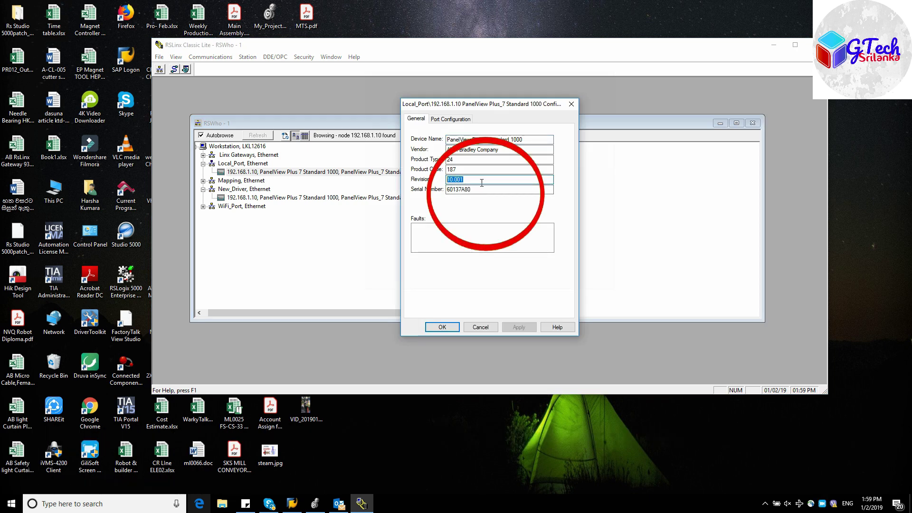
double_click(485, 180)
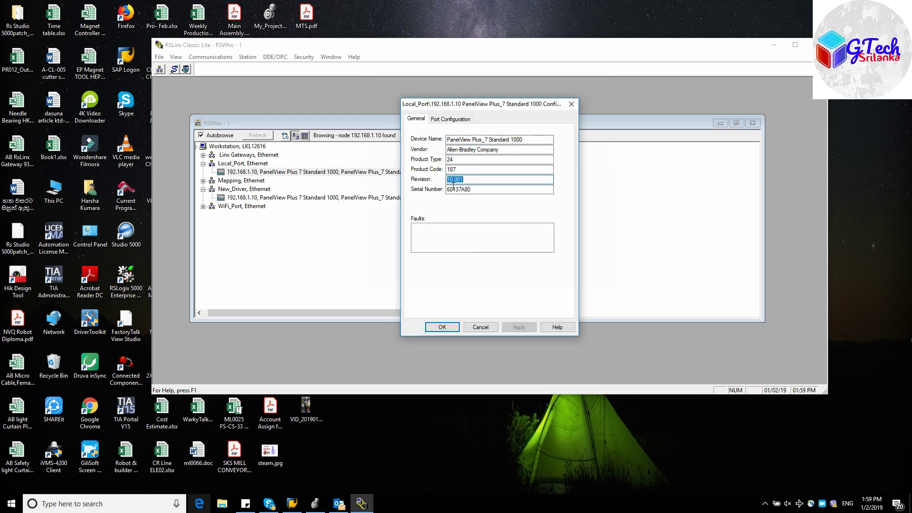
click(451, 327)
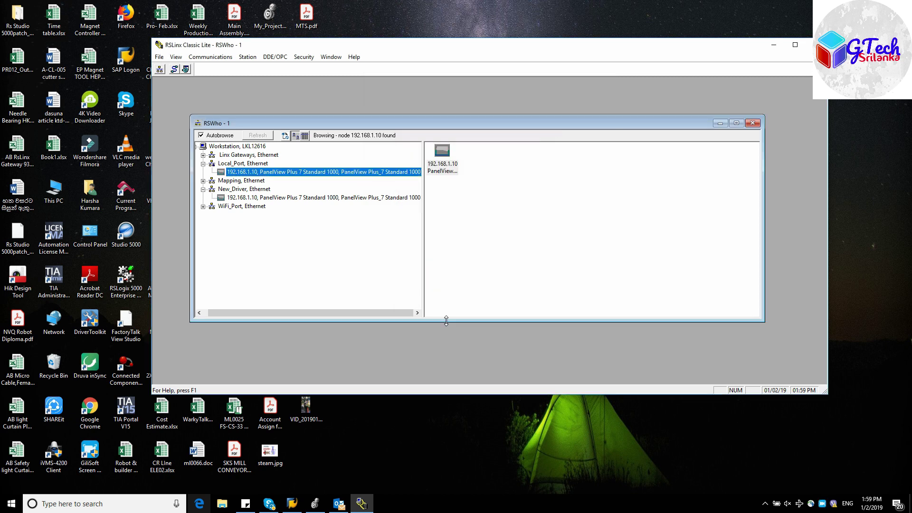